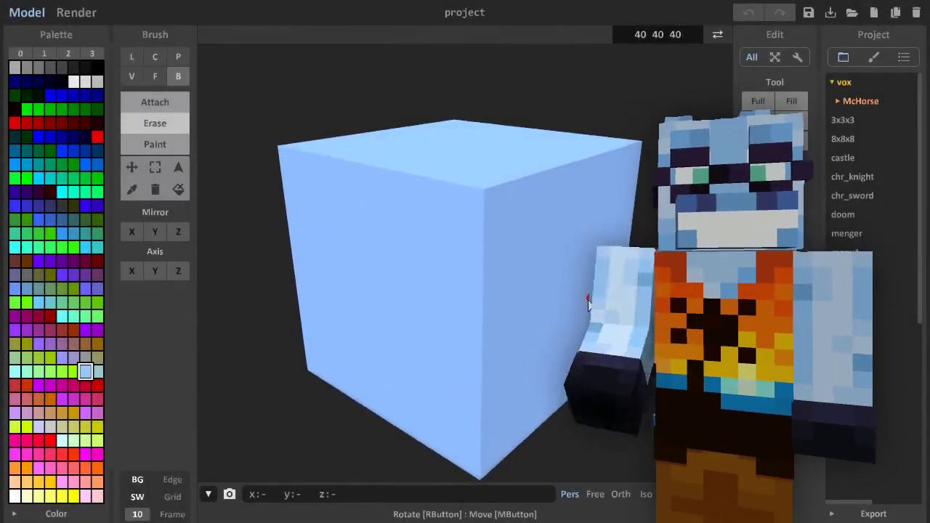
- Open the chr_knight model from the project list and bring the whole character up close from the front
{"action": "right_click_drag", "start_coordinate": [589, 302], "coordinate": [672, 320]}
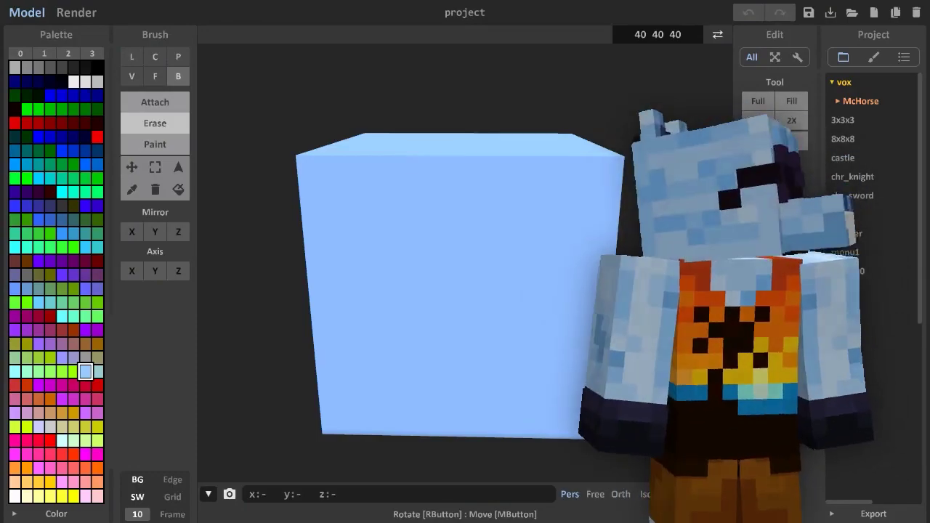
{"action": "left_click", "coordinate": [853, 179]}
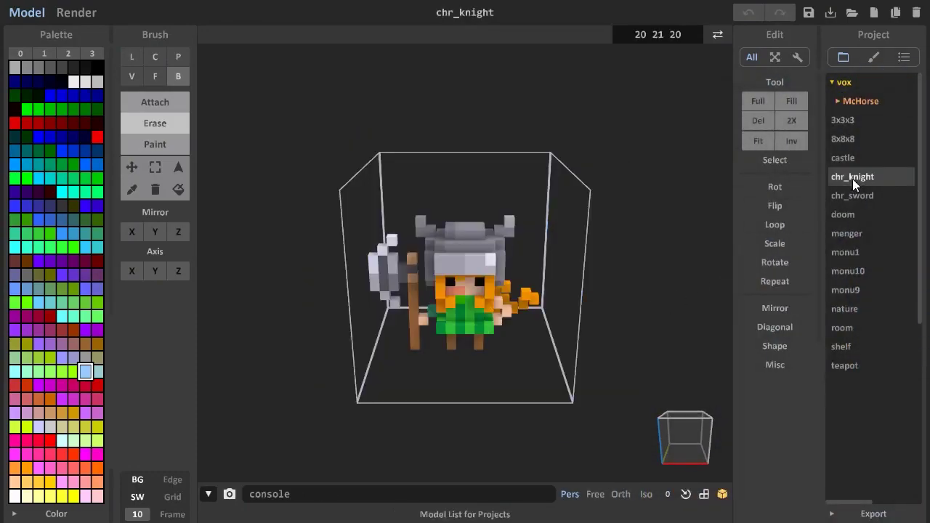
{"action": "right_click_drag", "start_coordinate": [561, 353], "coordinate": [544, 279]}
{"action": "scroll", "coordinate": [583, 331], "scroll_direction": "up", "scroll_amount": 5}
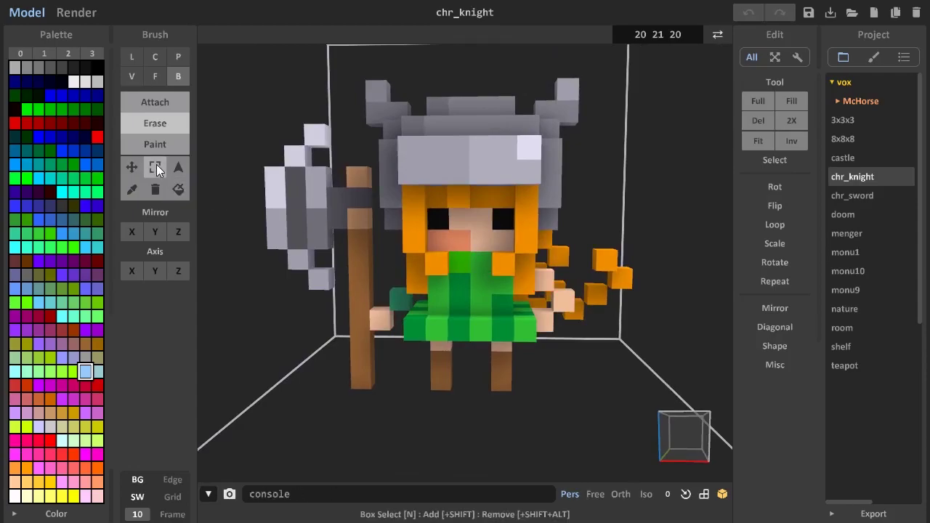
- Select the knight's axe with box selection and delete it from the model
{"action": "left_click_drag", "start_coordinate": [301, 166], "coordinate": [357, 378]}
{"action": "left_click", "coordinate": [299, 157]}
{"action": "left_click", "coordinate": [321, 148]}
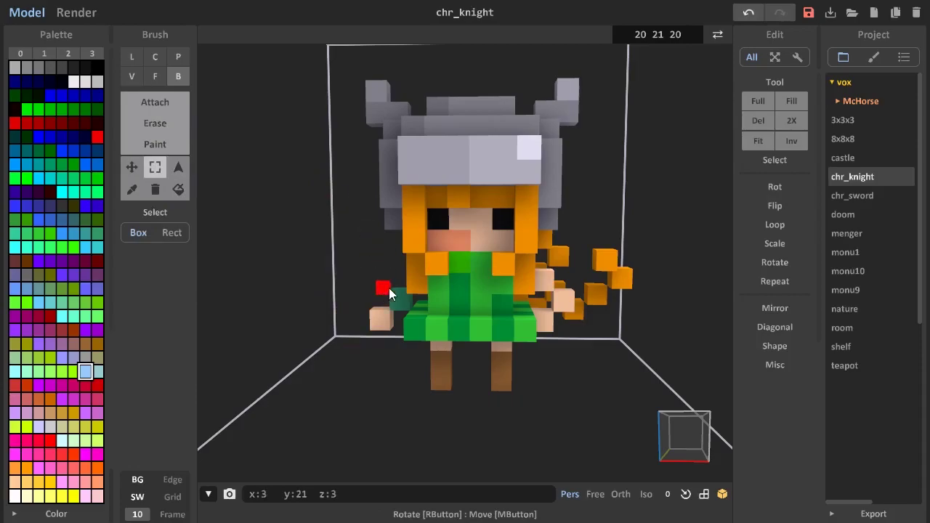
- Box-select the knight's head and helmet and split them off into a separate object
{"action": "right_click_drag", "start_coordinate": [393, 286], "coordinate": [442, 269]}
{"action": "scroll", "coordinate": [415, 298], "scroll_direction": "up", "scroll_amount": 5}
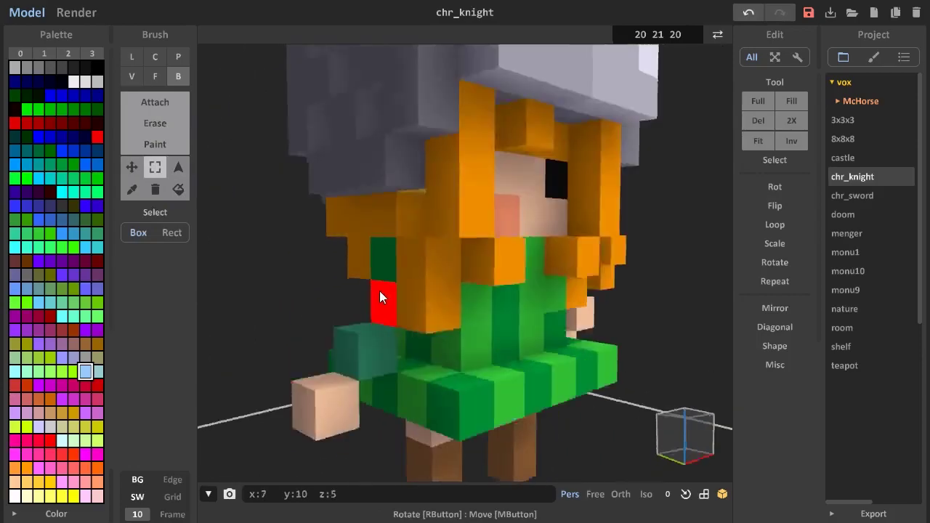
{"action": "right_click_drag", "start_coordinate": [379, 291], "coordinate": [514, 286]}
{"action": "left_click_drag", "start_coordinate": [521, 287], "coordinate": [373, 139]}
{"action": "scroll", "coordinate": [539, 156], "scroll_direction": "down", "scroll_amount": 5}
{"action": "right_click_drag", "start_coordinate": [373, 138], "coordinate": [484, 293]}
{"action": "scroll", "coordinate": [519, 258], "scroll_direction": "up", "scroll_amount": 4}
{"action": "key", "text": "ctrl+z"}
{"action": "key", "text": "ctrl+y"}
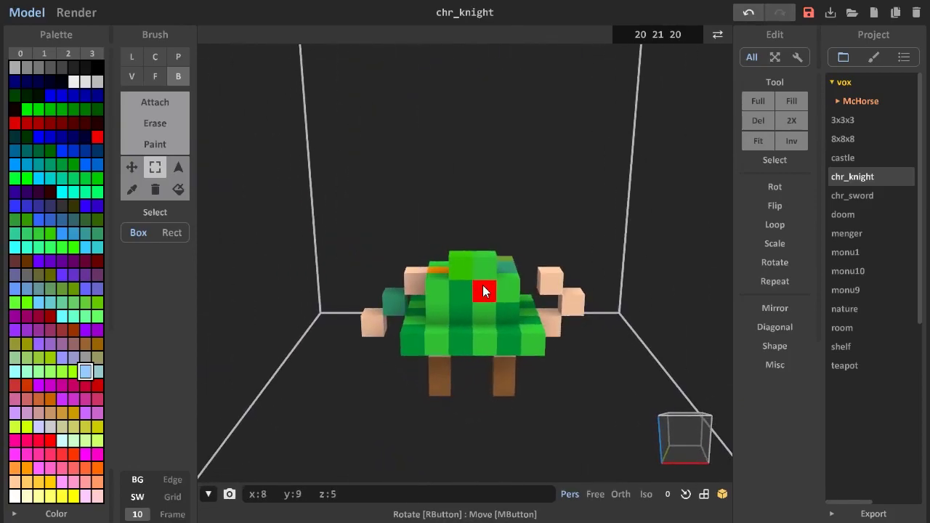
- Hide the head object in world mode and open the remaining body model for voxel editing
{"action": "left_click", "coordinate": [716, 36]}
{"action": "right_click_drag", "start_coordinate": [511, 241], "coordinate": [498, 272]}
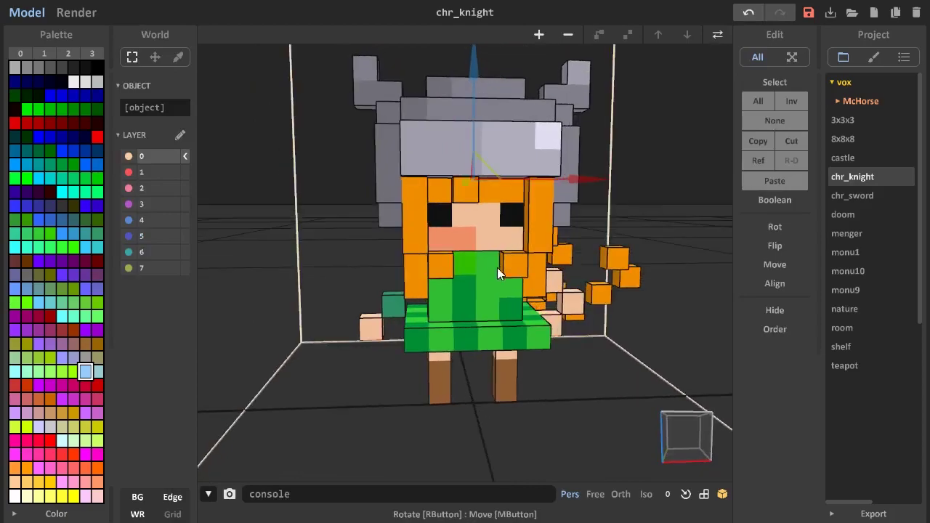
{"action": "left_click", "coordinate": [777, 312]}
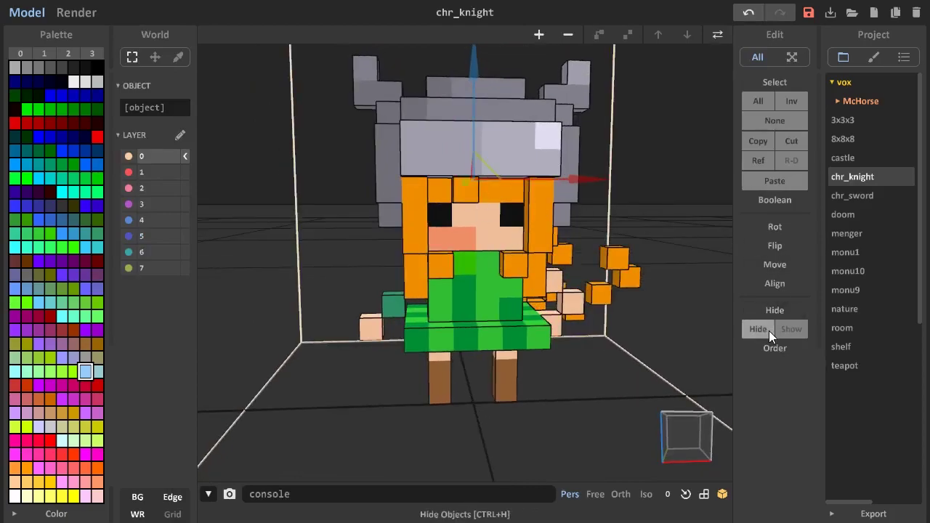
{"action": "left_click", "coordinate": [769, 331]}
{"action": "double_click", "coordinate": [485, 291]}
{"action": "right_click_drag", "start_coordinate": [500, 279], "coordinate": [471, 304]}
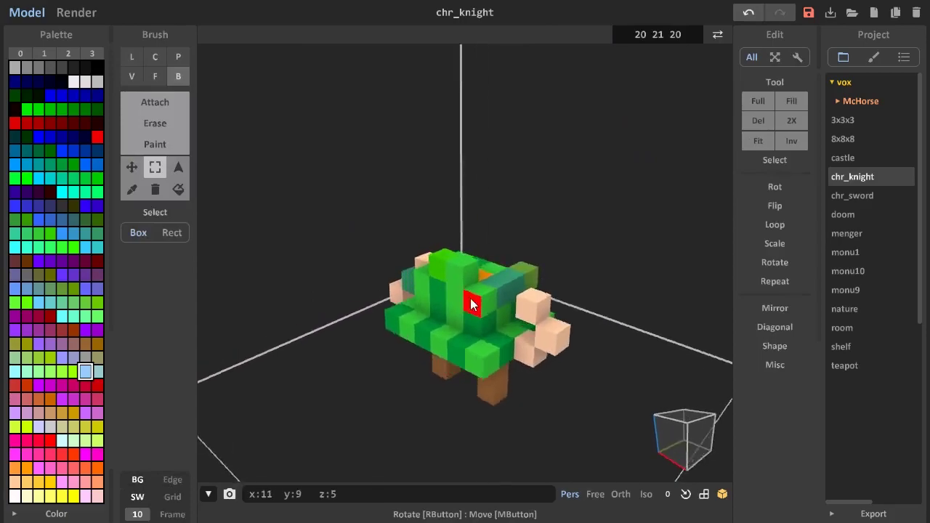
- Straighten the knight's arms with attached voxels and separate the limbs and body into their own objects
{"action": "right_click_drag", "start_coordinate": [556, 306], "coordinate": [587, 335]}
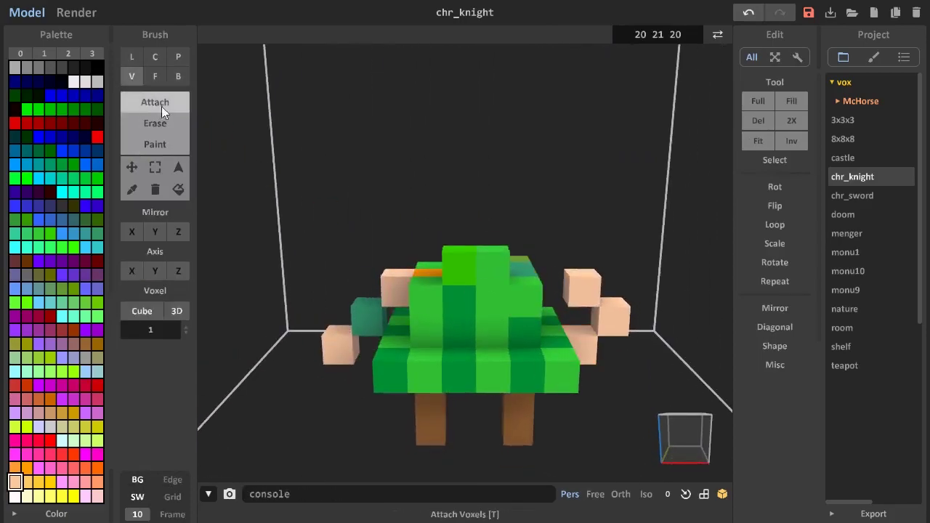
{"action": "right_click_drag", "start_coordinate": [620, 327], "coordinate": [613, 329]}
{"action": "mouse_move", "coordinate": [485, 292]}
{"action": "right_mouse_down"}
{"action": "mouse_move", "coordinate": [422, 297]}
{"action": "mouse_move", "coordinate": [440, 331]}
{"action": "mouse_move", "coordinate": [478, 278]}
{"action": "mouse_move", "coordinate": [484, 322]}
{"action": "mouse_move", "coordinate": [536, 289]}
{"action": "mouse_move", "coordinate": [508, 364]}
{"action": "mouse_move", "coordinate": [484, 288]}
{"action": "mouse_move", "coordinate": [451, 253]}
{"action": "mouse_move", "coordinate": [413, 309]}
{"action": "mouse_move", "coordinate": [436, 354]}
{"action": "mouse_move", "coordinate": [513, 342]}
{"action": "right_mouse_up"}
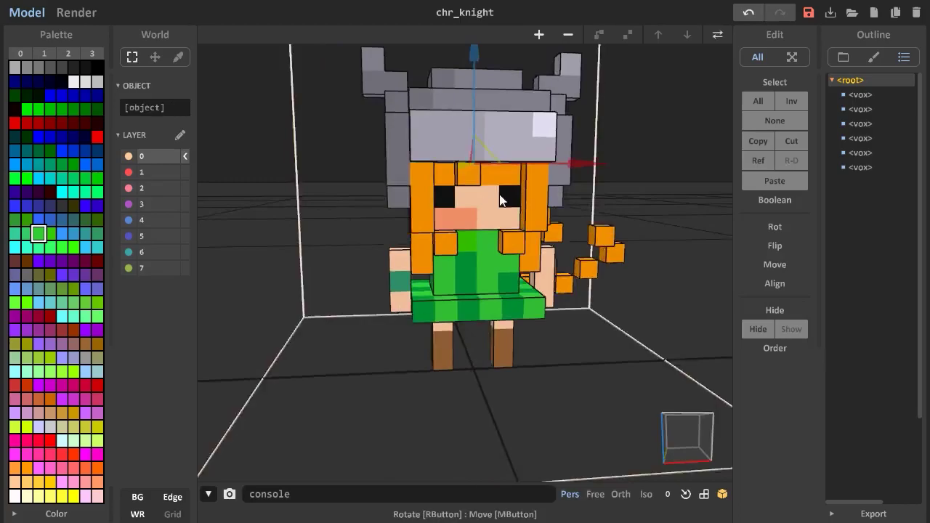
- Open the green body object, fit its volume to its voxels at 6 × 5 × 4, and return to world mode
{"action": "mouse_move", "coordinate": [499, 194]}
{"action": "right_mouse_down"}
{"action": "mouse_move", "coordinate": [537, 241]}
{"action": "mouse_move", "coordinate": [456, 79]}
{"action": "mouse_move", "coordinate": [629, 136]}
{"action": "mouse_move", "coordinate": [404, 158]}
{"action": "mouse_move", "coordinate": [456, 288]}
{"action": "mouse_move", "coordinate": [422, 282]}
{"action": "mouse_move", "coordinate": [463, 273]}
{"action": "right_mouse_up"}
{"action": "double_click", "coordinate": [455, 267]}
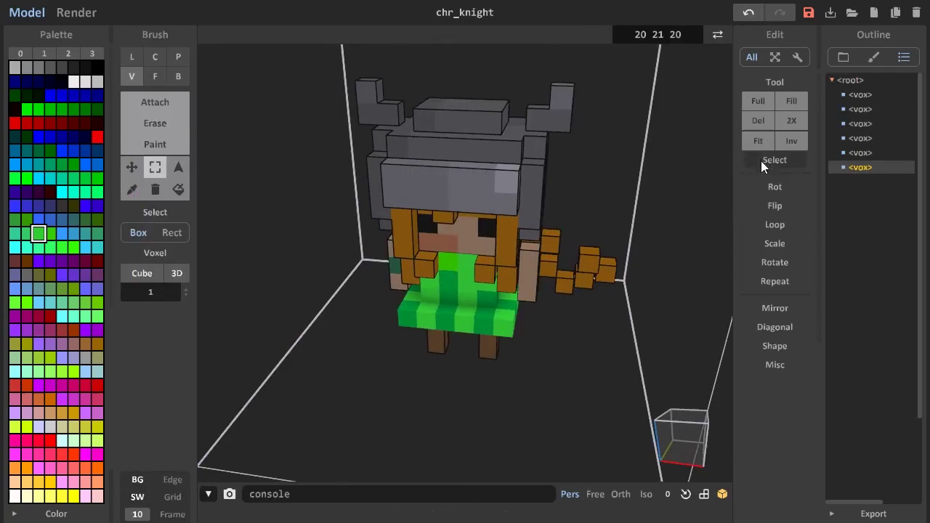
{"action": "left_click", "coordinate": [756, 142]}
{"action": "right_click_drag", "start_coordinate": [459, 231], "coordinate": [487, 209]}
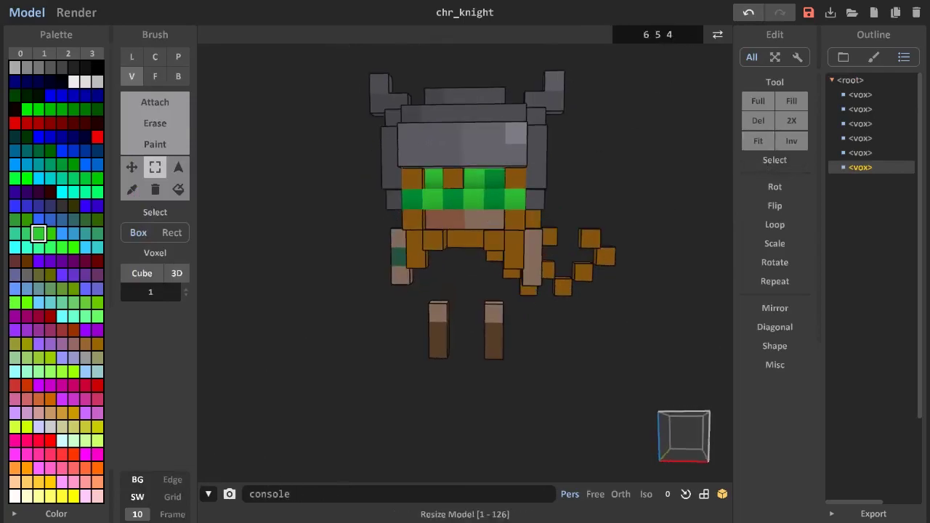
{"action": "key", "text": "Tab"}
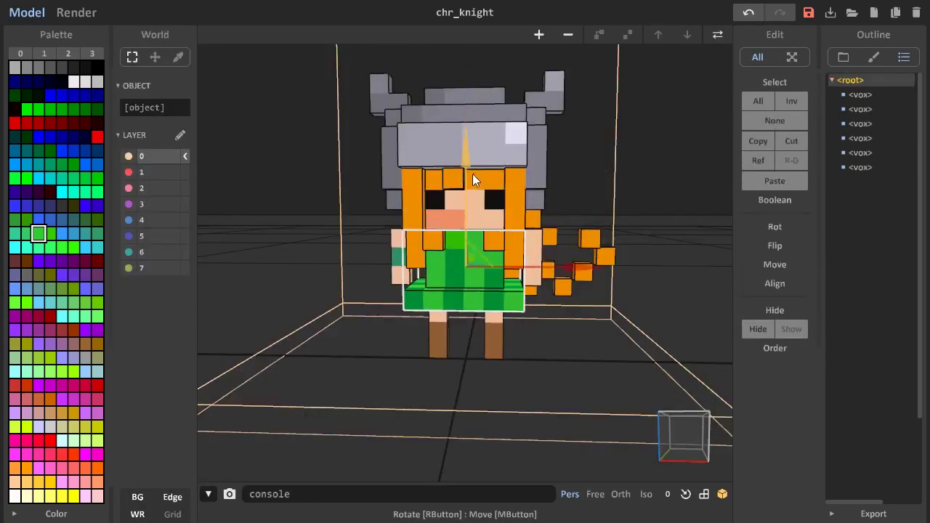
- Move the body object up so it sits directly beneath the head and above the legs
{"action": "right_click_drag", "start_coordinate": [472, 174], "coordinate": [534, 238]}
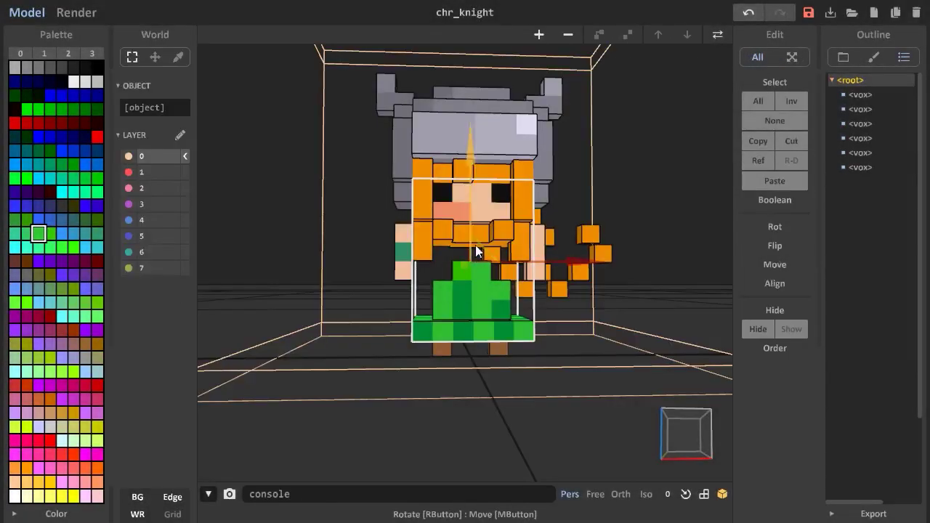
{"action": "right_click_drag", "start_coordinate": [475, 245], "coordinate": [525, 297]}
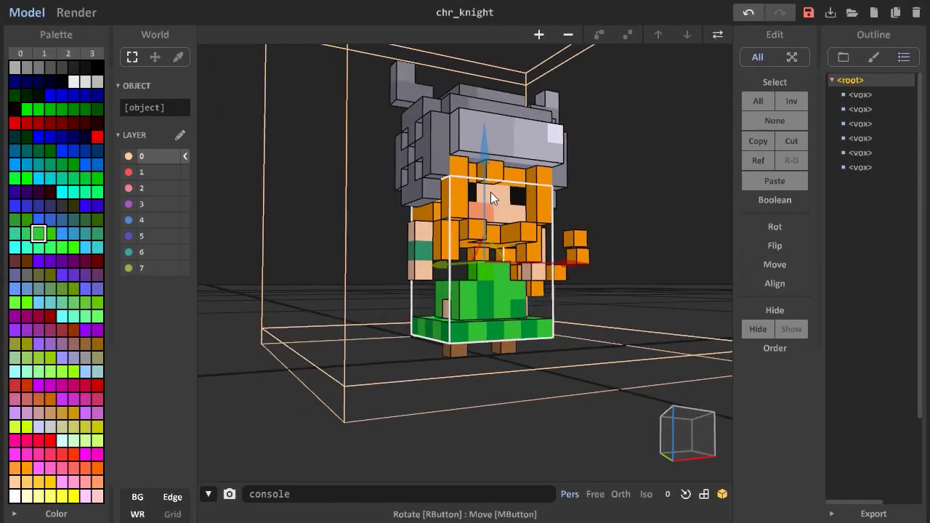
{"action": "left_click_drag", "start_coordinate": [487, 191], "coordinate": [482, 141]}
{"action": "right_click_drag", "start_coordinate": [581, 307], "coordinate": [529, 317]}
- Open each leg object in turn and fit its model volume around the leg's voxels
{"action": "double_click", "coordinate": [492, 339]}
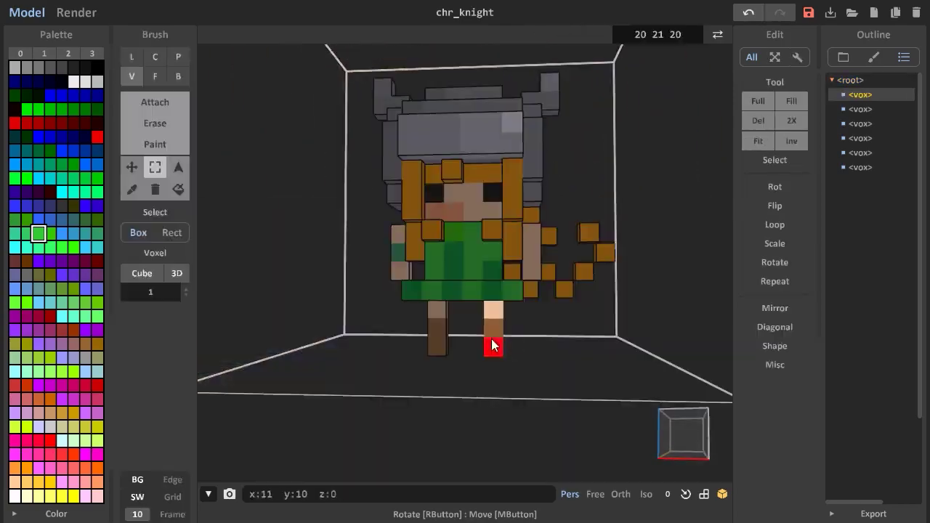
{"action": "mouse_move", "coordinate": [492, 345]}
{"action": "right_mouse_down"}
{"action": "mouse_move", "coordinate": [487, 199]}
{"action": "mouse_move", "coordinate": [727, 126]}
{"action": "right_mouse_up"}
{"action": "key", "text": "Tab"}
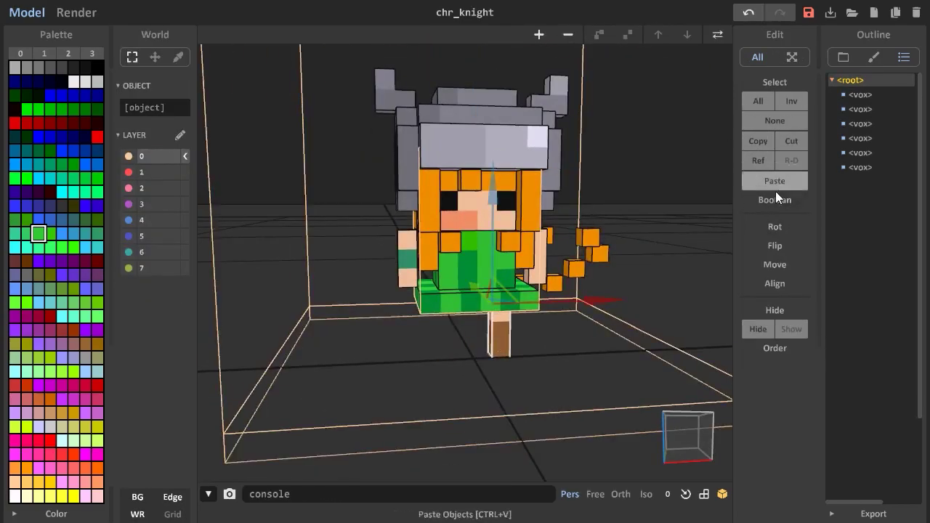
{"action": "double_click", "coordinate": [499, 337]}
{"action": "mouse_move", "coordinate": [501, 338]}
{"action": "right_mouse_down"}
{"action": "mouse_move", "coordinate": [587, 323]}
{"action": "mouse_move", "coordinate": [521, 338]}
{"action": "right_mouse_up"}
{"action": "key", "text": "Tab"}
{"action": "double_click", "coordinate": [522, 338]}
{"action": "key", "text": "Tab"}
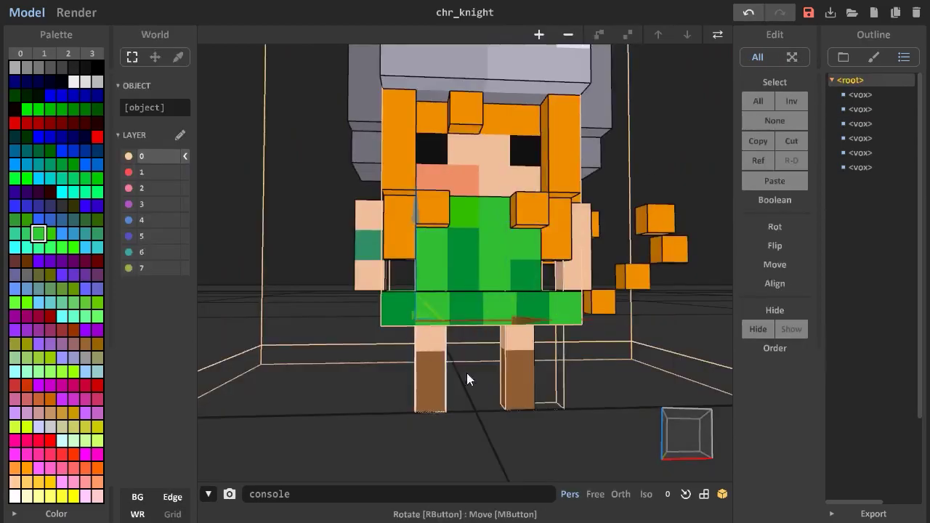
- Open the head object and resize its volume to 17 × 8 × 16
{"action": "key", "text": "Tab"}
{"action": "key", "text": "Tab"}
{"action": "key", "text": "Tab"}
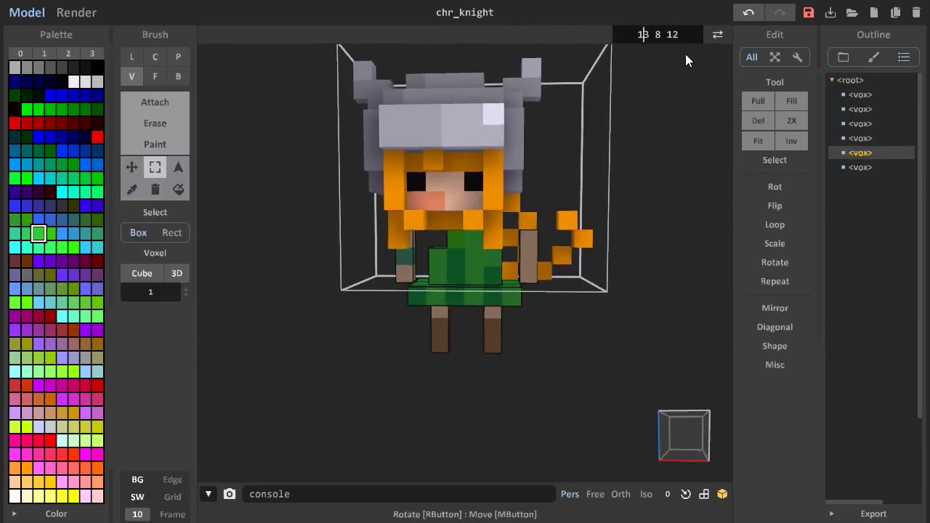
{"action": "key", "text": "Tab"}
{"action": "key", "text": "Tab"}
{"action": "key", "text": "Tab"}
{"action": "key", "text": "Tab"}
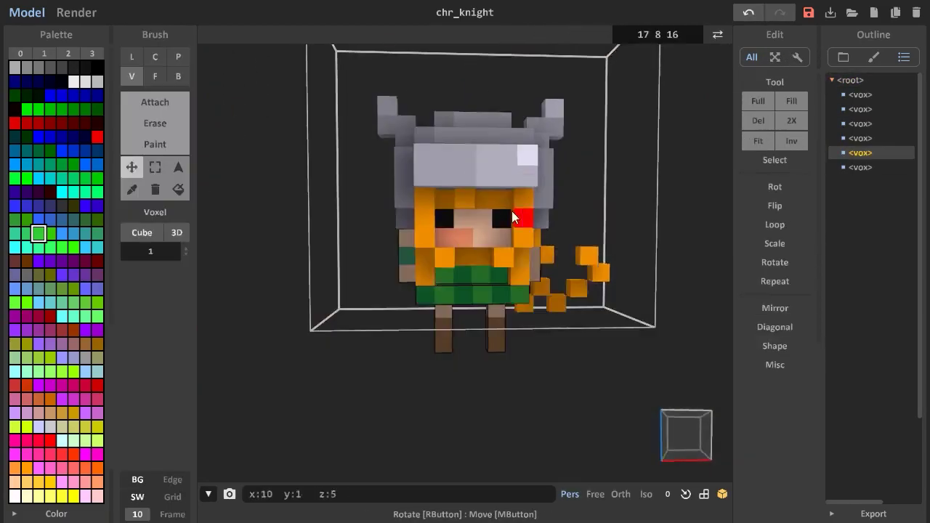
- Enlarge the head object's volume to 17 × 10 × 18 and return to world mode
{"action": "key", "text": "Tab"}
{"action": "key", "text": "Tab"}
{"action": "key", "text": "Tab"}
{"action": "mouse_move", "coordinate": [510, 246]}
{"action": "right_mouse_down"}
{"action": "mouse_move", "coordinate": [437, 303]}
{"action": "mouse_move", "coordinate": [428, 209]}
{"action": "mouse_move", "coordinate": [559, 153]}
{"action": "right_mouse_up"}
{"action": "key", "text": "Tab"}
{"action": "left_click", "coordinate": [663, 35]}
{"action": "type", "text": "10"}
{"action": "key", "text": "Return"}
{"action": "key", "text": "Tab"}
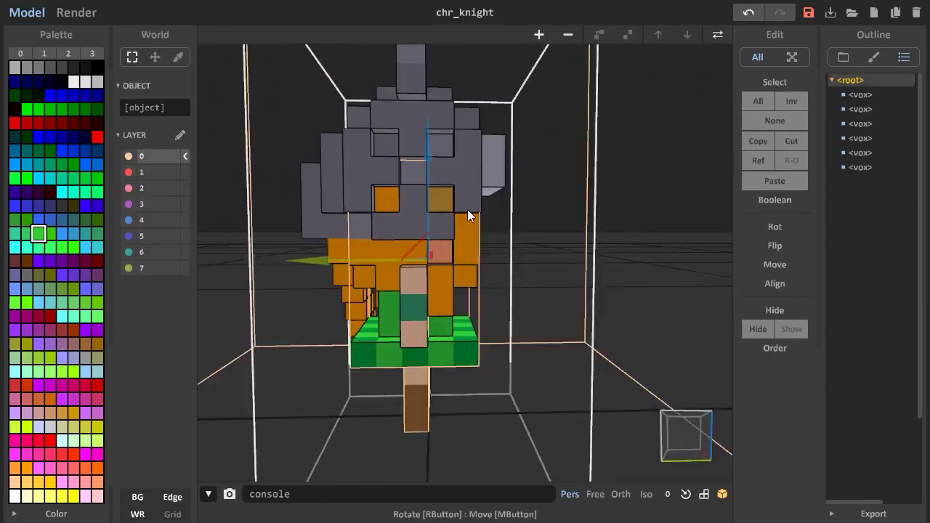
- Open both 1 × 1 × 3 arm objects in turn and adjust their model volume sizes
{"action": "mouse_move", "coordinate": [467, 210]}
{"action": "right_mouse_down"}
{"action": "mouse_move", "coordinate": [443, 174]}
{"action": "mouse_move", "coordinate": [604, 116]}
{"action": "right_mouse_up"}
{"action": "scroll", "coordinate": [603, 116], "scroll_direction": "down", "scroll_amount": 5}
{"action": "left_click", "coordinate": [610, 100]}
{"action": "key", "text": "Tab"}
{"action": "key", "text": "Tab"}
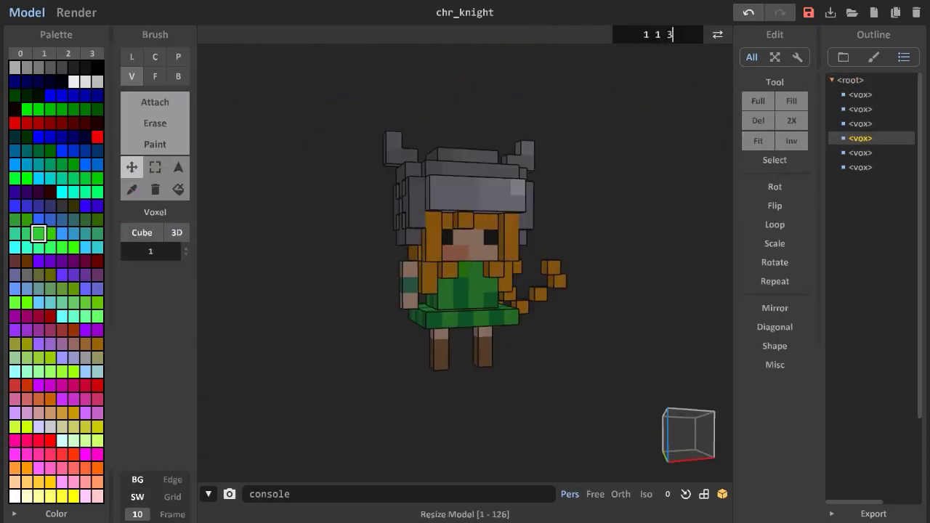
{"action": "key", "text": "Tab"}
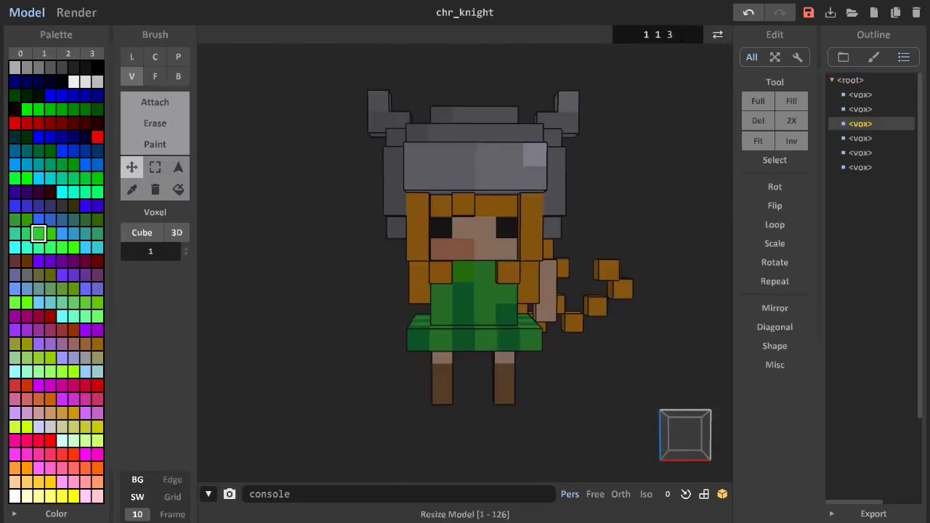
{"action": "key", "text": "Tab"}
- Hide the selected object at the knight's front and go through the remaining parts in edit mode
{"action": "left_click", "coordinate": [480, 255]}
{"action": "right_click_drag", "start_coordinate": [480, 255], "coordinate": [696, 230]}
{"action": "left_click", "coordinate": [758, 329]}
{"action": "left_click", "coordinate": [396, 205]}
{"action": "mouse_move", "coordinate": [384, 91]}
{"action": "right_mouse_down"}
{"action": "mouse_move", "coordinate": [420, 241]}
{"action": "mouse_move", "coordinate": [553, 291]}
{"action": "right_mouse_up"}
{"action": "key", "text": "Tab"}
{"action": "key", "text": "Tab"}
{"action": "key", "text": "Tab"}
{"action": "key", "text": "Tab"}
- Select all the objects, clear the selection, and open the head object for voxel editing
{"action": "left_click", "coordinate": [625, 303]}
{"action": "mouse_move", "coordinate": [430, 295]}
{"action": "right_mouse_down"}
{"action": "mouse_move", "coordinate": [625, 302]}
{"action": "mouse_move", "coordinate": [441, 282]}
{"action": "right_mouse_up"}
{"action": "scroll", "coordinate": [632, 297], "scroll_direction": "down", "scroll_amount": 5}
{"action": "key", "text": "ctrl+a"}
{"action": "left_click", "coordinate": [441, 282]}
{"action": "key", "text": "Tab"}
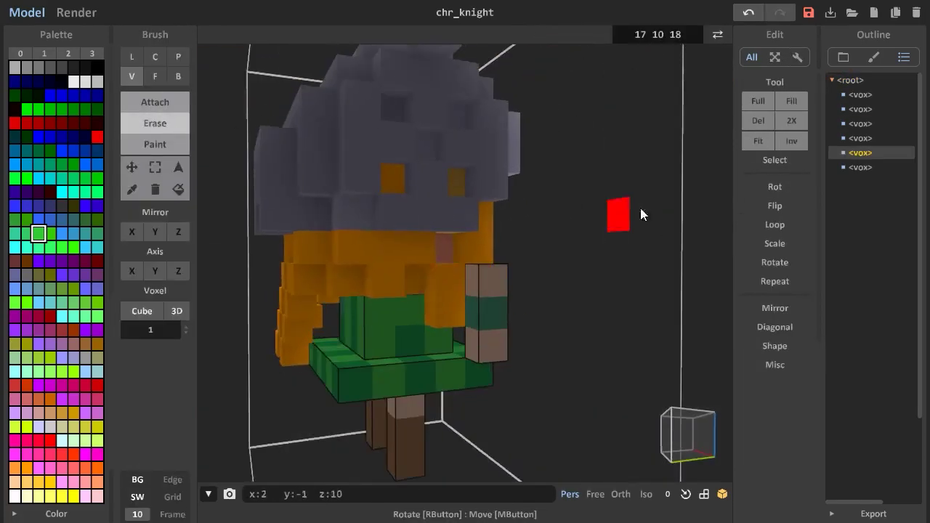
- Name the six objects left_leag, right_leg, left_arm, right_arm, head and body
{"action": "key", "text": "Tab"}
{"action": "mouse_move", "coordinate": [641, 211]}
{"action": "right_mouse_down"}
{"action": "mouse_move", "coordinate": [495, 330]}
{"action": "mouse_move", "coordinate": [584, 212]}
{"action": "mouse_move", "coordinate": [416, 294]}
{"action": "mouse_move", "coordinate": [604, 293]}
{"action": "mouse_move", "coordinate": [665, 202]}
{"action": "right_mouse_up"}
{"action": "key", "text": "Tab"}
{"action": "key", "text": "Tab"}
{"action": "left_click", "coordinate": [604, 293]}
{"action": "scroll", "coordinate": [604, 293], "scroll_direction": "down", "scroll_amount": 5}
{"action": "scroll", "coordinate": [521, 235], "scroll_direction": "up", "scroll_amount": 6}
{"action": "scroll", "coordinate": [521, 235], "scroll_direction": "down", "scroll_amount": 3}
{"action": "right_click_drag", "start_coordinate": [521, 235], "coordinate": [500, 205]}
{"action": "scroll", "coordinate": [485, 215], "scroll_direction": "down", "scroll_amount": 3}
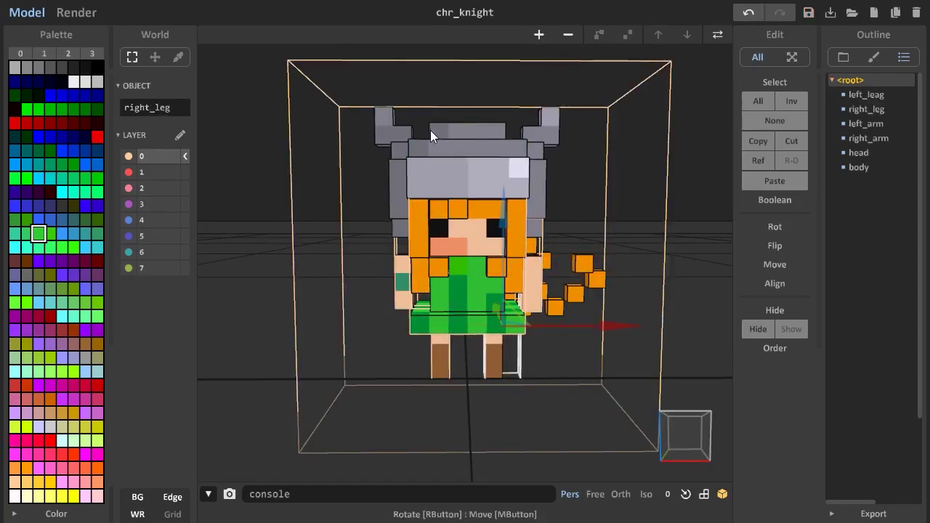
- Start saving the model to a new location and go to the Tutorials instance's config/blockbuster folder
{"action": "right_click_drag", "start_coordinate": [605, 234], "coordinate": [589, 226]}
{"action": "key", "text": "ctrl+shift+s"}
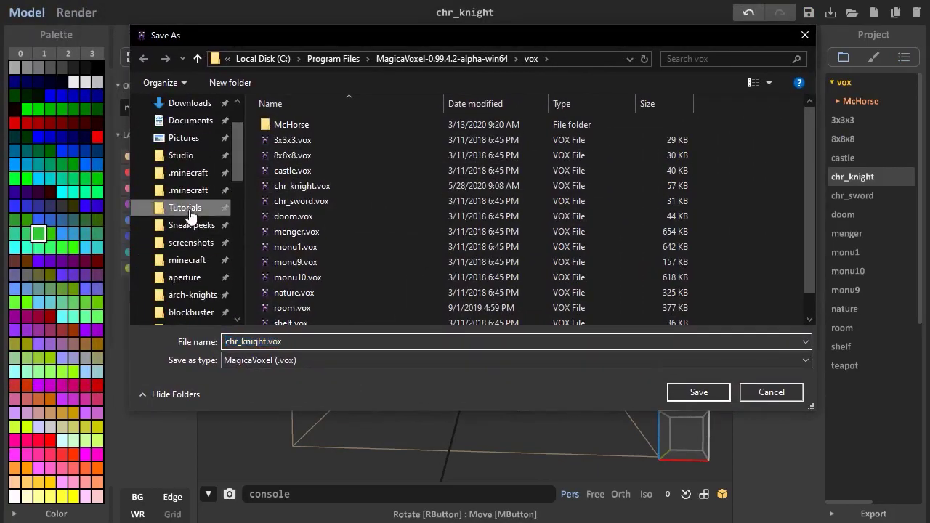
{"action": "left_click", "coordinate": [190, 217]}
{"action": "double_click", "coordinate": [301, 140]}
{"action": "double_click", "coordinate": [300, 138]}
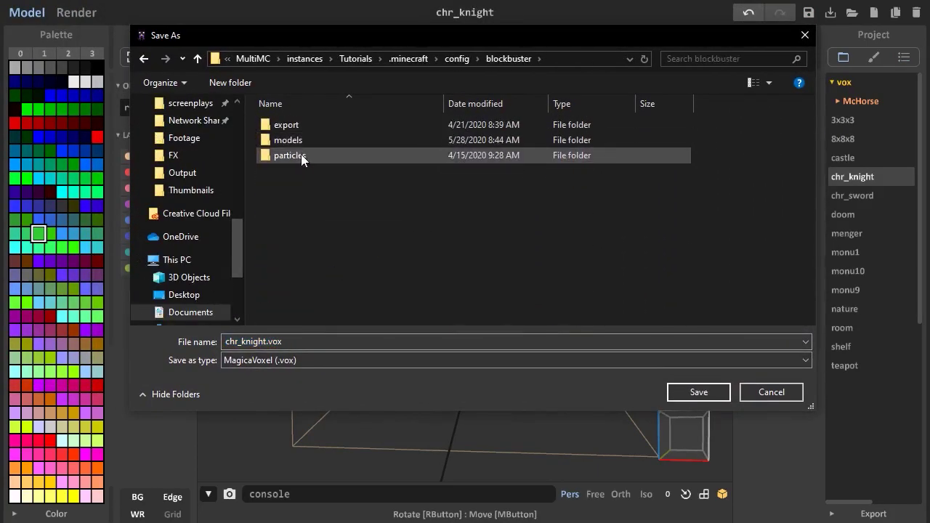
- Create a folder named knight inside models/vox/tutorial and open it as the save location for chr_knight.vox
{"action": "double_click", "coordinate": [291, 140]}
{"action": "key", "text": "ctrl+shift+n"}
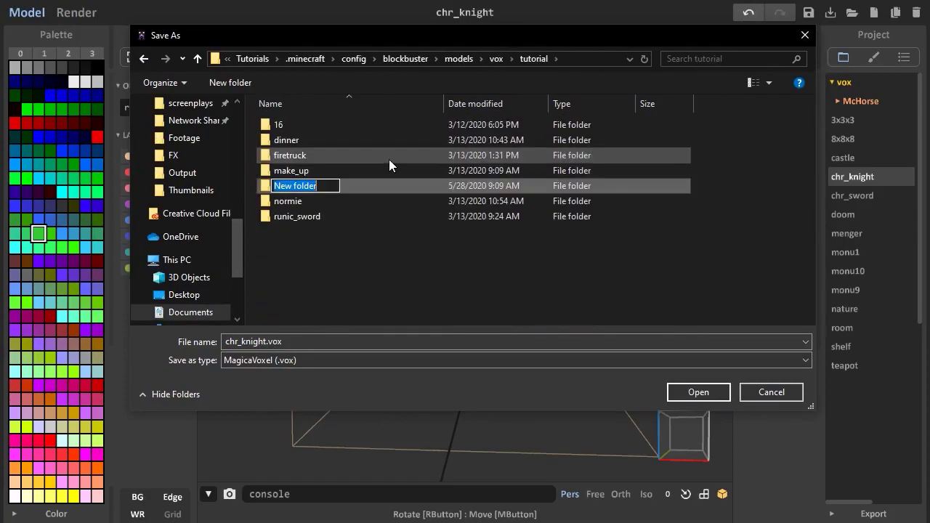
{"action": "type", "text": "knight"}
{"action": "key", "text": "Return"}
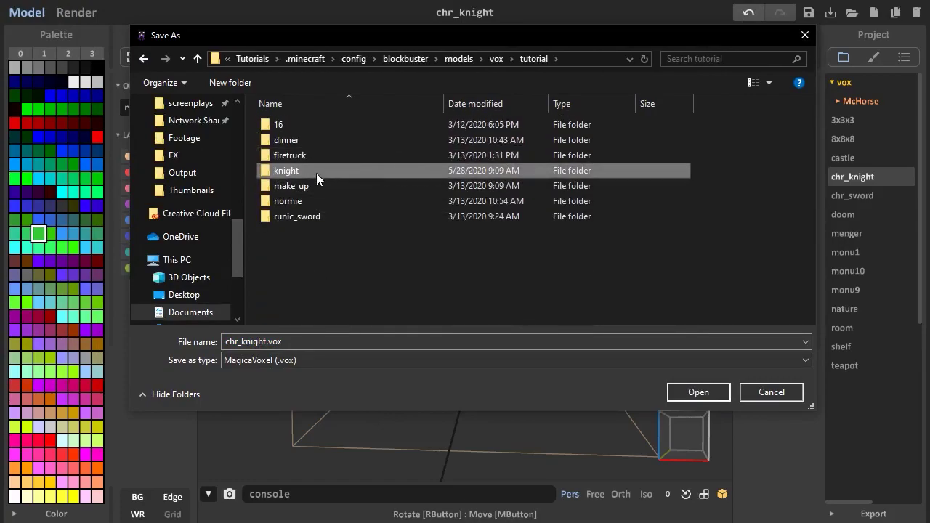
{"action": "double_click", "coordinate": [317, 171]}
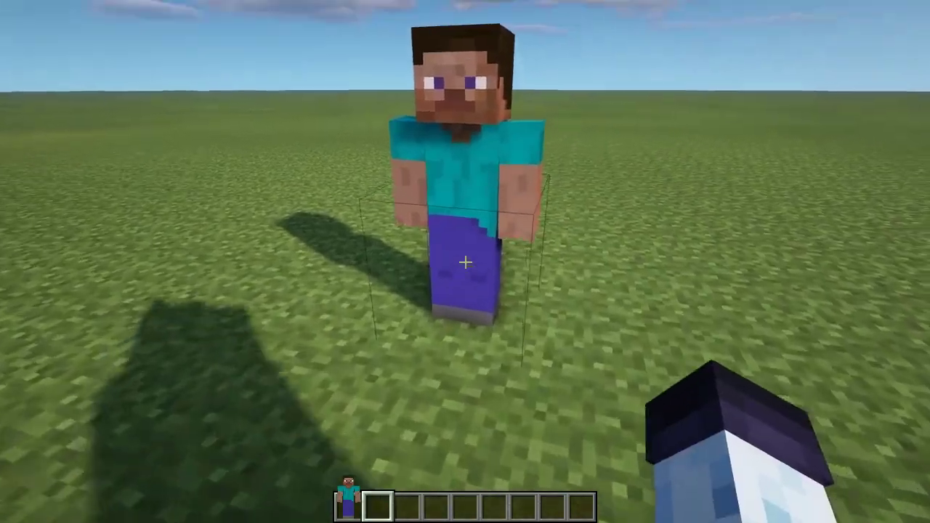
- Switch to Minecraft, change the Steve model block's morph to the knight, and open the morph for editing
{"action": "key", "text": "w"}
{"action": "key", "text": "s"}
{"action": "right_click", "coordinate": [466, 262]}
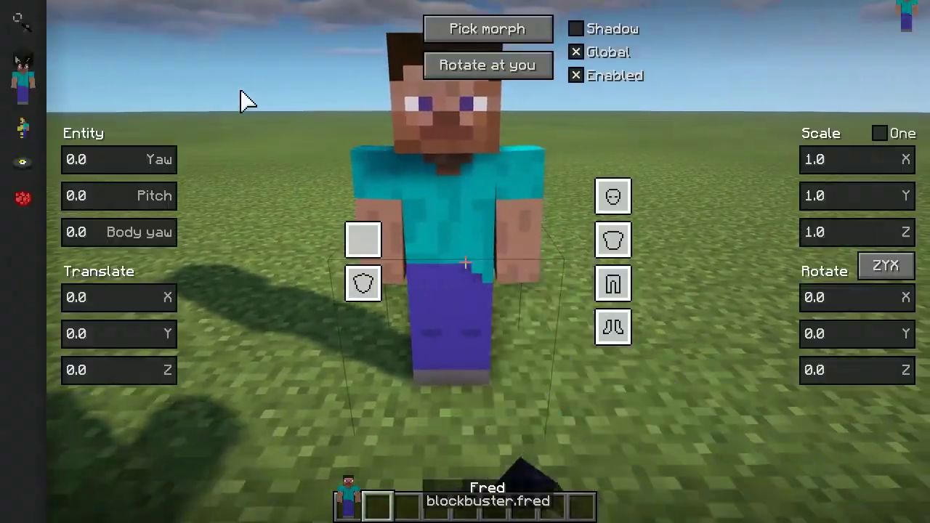
{"action": "left_click", "coordinate": [476, 31]}
{"action": "scroll", "coordinate": [440, 174], "scroll_direction": "down", "scroll_amount": 8}
{"action": "left_click", "coordinate": [287, 323]}
{"action": "left_click", "coordinate": [802, 29]}
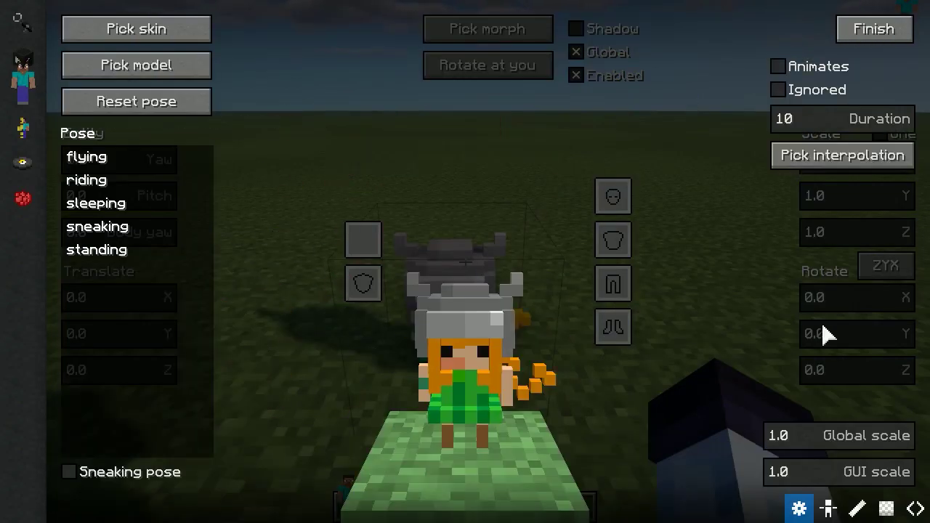
- Open the knight's pose editor and select the head_2 limb to examine how the parts are separated
{"action": "left_click", "coordinate": [829, 508]}
{"action": "left_click_drag", "start_coordinate": [582, 248], "coordinate": [535, 237]}
{"action": "middle_click_drag", "start_coordinate": [535, 237], "coordinate": [522, 170]}
{"action": "scroll", "coordinate": [527, 161], "scroll_direction": "up", "scroll_amount": 3}
{"action": "scroll", "coordinate": [522, 171], "scroll_direction": "up", "scroll_amount": 2}
{"action": "left_click_drag", "start_coordinate": [525, 180], "coordinate": [532, 234]}
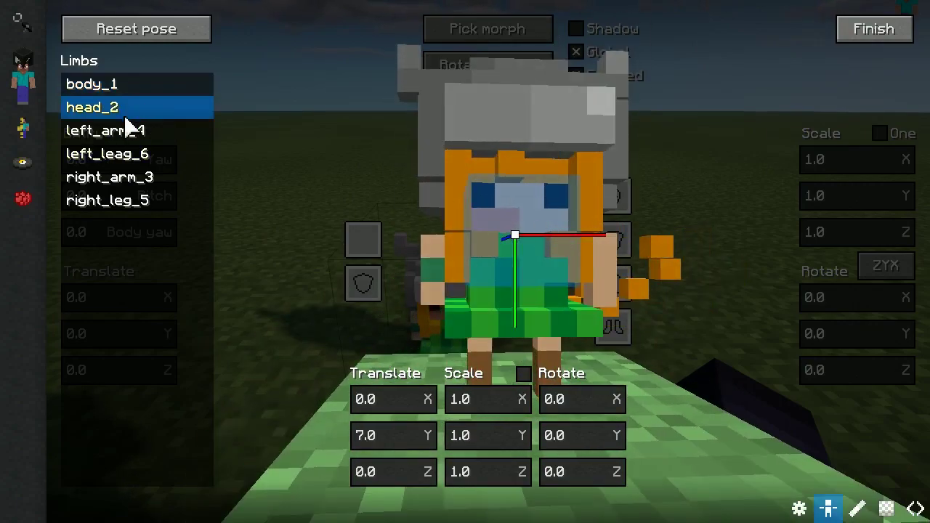
{"action": "left_click_drag", "start_coordinate": [429, 319], "coordinate": [593, 433]}
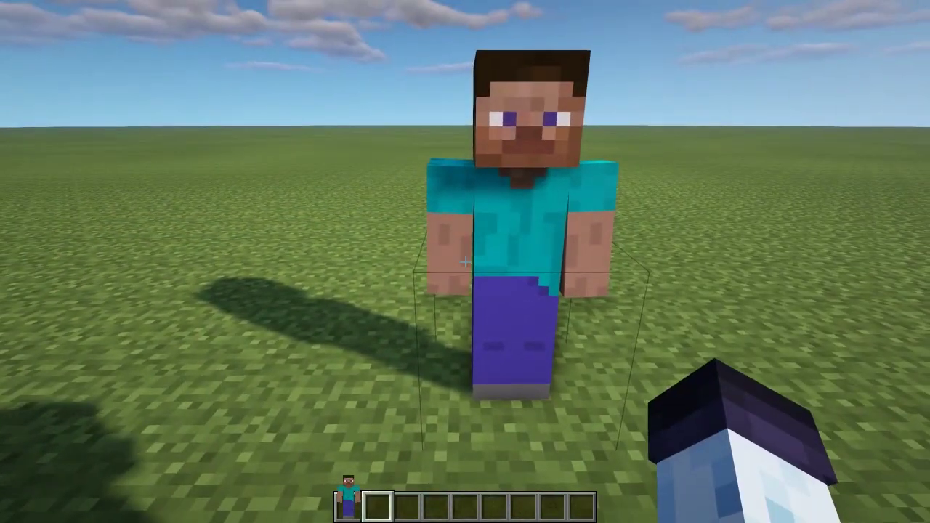
- Open the model editor and load the vox/tutorial/knight model
{"action": "key", "text": "0"}
{"action": "left_click", "coordinate": [23, 127]}
{"action": "left_click", "coordinate": [61, 14]}
{"action": "left_click_drag", "start_coordinate": [276, 76], "coordinate": [292, 500]}
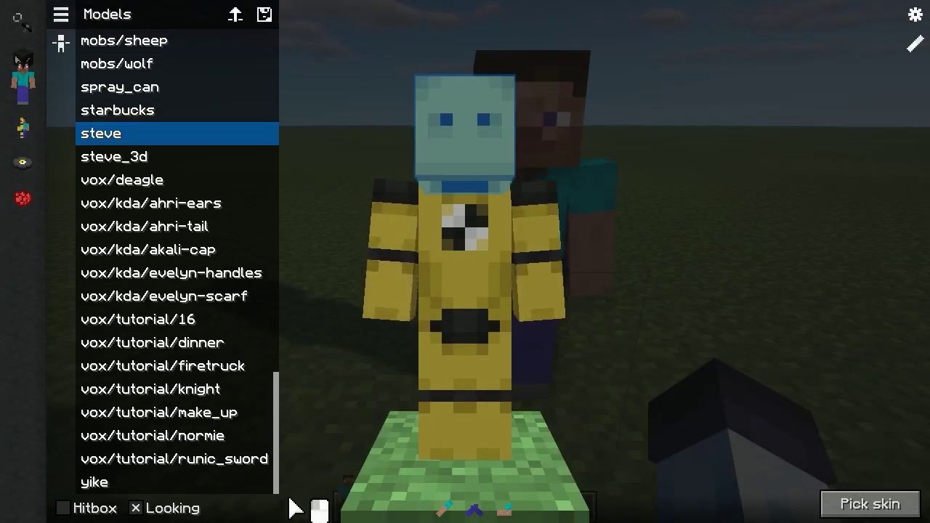
{"action": "left_click", "coordinate": [181, 391]}
{"action": "left_click", "coordinate": [61, 14]}
- Show the limb settings, turn on the hitbox display, and select the head_2 limb
{"action": "left_click", "coordinate": [915, 45]}
{"action": "left_click", "coordinate": [64, 508]}
{"action": "left_click_drag", "start_coordinate": [429, 239], "coordinate": [515, 201]}
{"action": "left_click", "coordinate": [734, 384]}
{"action": "scroll", "coordinate": [509, 233], "scroll_direction": "up", "scroll_amount": 5}
{"action": "scroll", "coordinate": [826, 272], "scroll_direction": "down", "scroll_amount": 8}
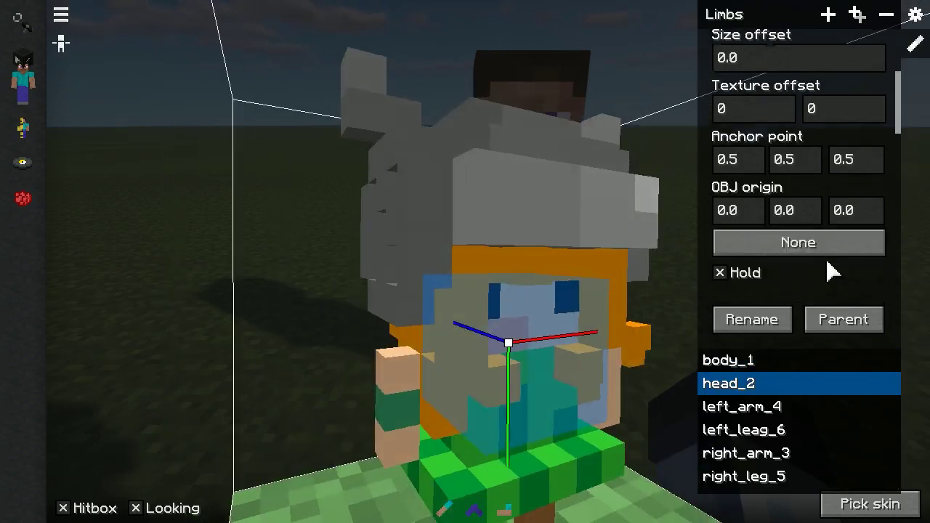
- Set the OBJ origin of the left_arm_4 limb to -0.5, 0.5, 0.5
{"action": "left_click", "coordinate": [749, 407]}
{"action": "left_click_drag", "start_coordinate": [603, 218], "coordinate": [441, 206]}
{"action": "scroll", "coordinate": [814, 191], "scroll_direction": "down", "scroll_amount": 1}
{"action": "scroll", "coordinate": [810, 193], "scroll_direction": "up", "scroll_amount": 3}
{"action": "scroll", "coordinate": [811, 185], "scroll_direction": "up", "scroll_amount": 4}
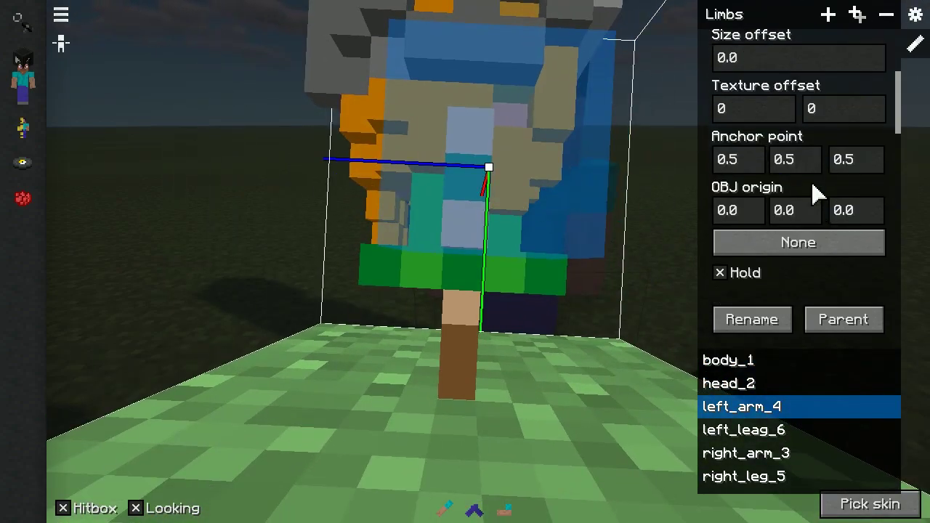
{"action": "left_click_drag", "start_coordinate": [603, 214], "coordinate": [541, 220]}
{"action": "left_click_drag", "start_coordinate": [792, 208], "coordinate": [813, 198]}
{"action": "left_click_drag", "start_coordinate": [763, 213], "coordinate": [754, 222]}
{"action": "left_click_drag", "start_coordinate": [849, 206], "coordinate": [865, 195]}
{"action": "left_click_drag", "start_coordinate": [553, 219], "coordinate": [557, 322]}
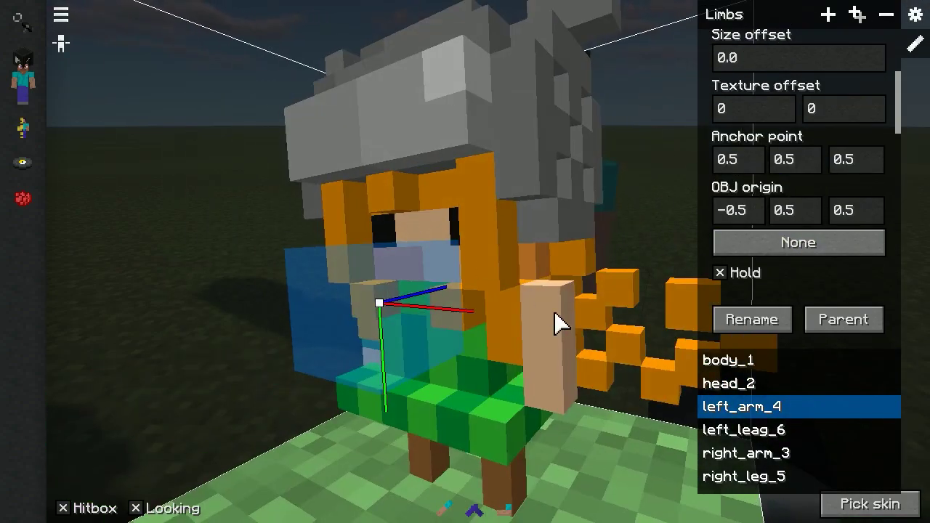
- Set the OBJ origin to 0.5, 0.5, 0.5 for right_arm_3 and to 0.5, 0.0, 0.5 for left_leag_6
{"action": "left_click", "coordinate": [557, 322]}
{"action": "left_click", "coordinate": [744, 431]}
{"action": "left_click_drag", "start_coordinate": [436, 262], "coordinate": [513, 272]}
{"action": "left_click_drag", "start_coordinate": [741, 212], "coordinate": [767, 205]}
{"action": "left_click", "coordinate": [792, 210]}
{"action": "left_click_drag", "start_coordinate": [553, 291], "coordinate": [451, 297]}
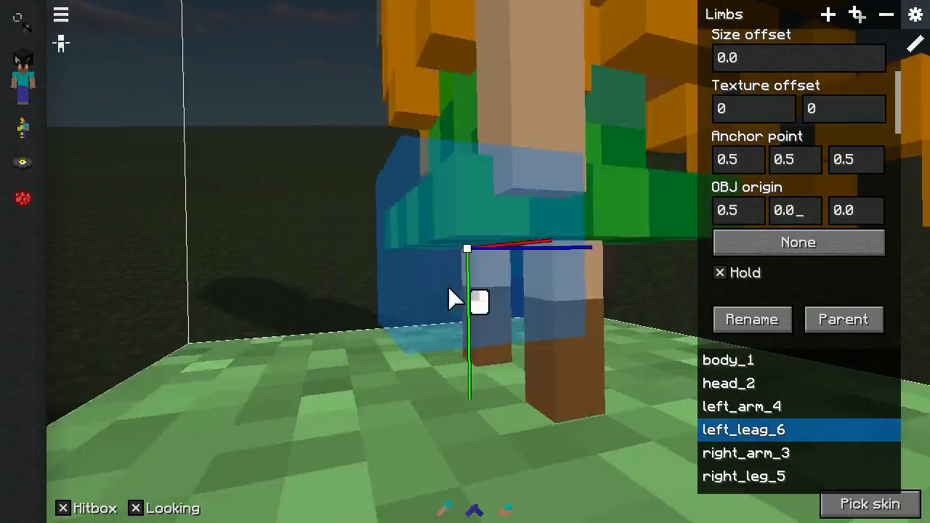
- Set the OBJ origin of the right_leg_5 limb to -0.5, 0.0, 0.5
{"action": "left_click", "coordinate": [744, 477]}
{"action": "left_click_drag", "start_coordinate": [756, 211], "coordinate": [734, 221]}
{"action": "left_click_drag", "start_coordinate": [852, 211], "coordinate": [886, 211]}
{"action": "scroll", "coordinate": [567, 232], "scroll_direction": "down", "scroll_amount": 5}
{"action": "left_click_drag", "start_coordinate": [567, 233], "coordinate": [477, 221]}
{"action": "scroll", "coordinate": [478, 221], "scroll_direction": "up", "scroll_amount": 2}
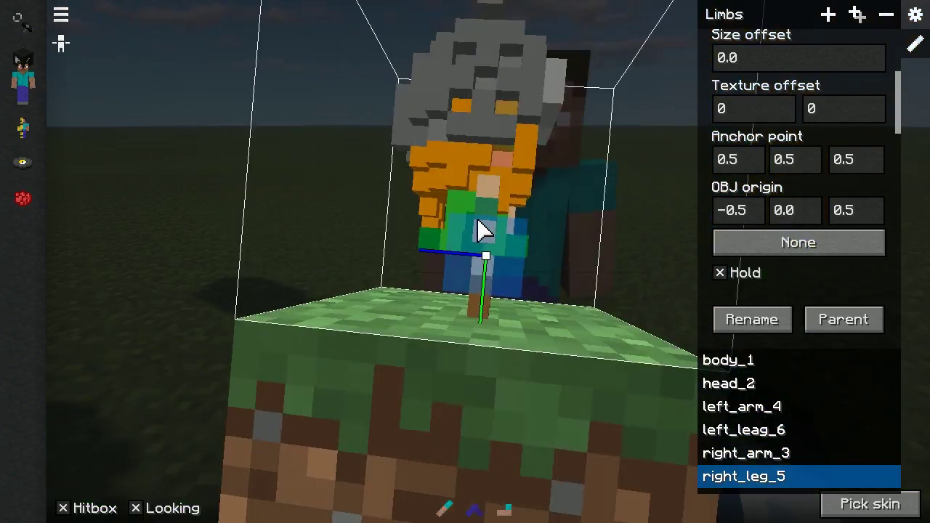
- Open the pose settings and move left_arm_4 in the standing pose to about -3.5, 6.0, -0.7
{"action": "left_click", "coordinate": [63, 45]}
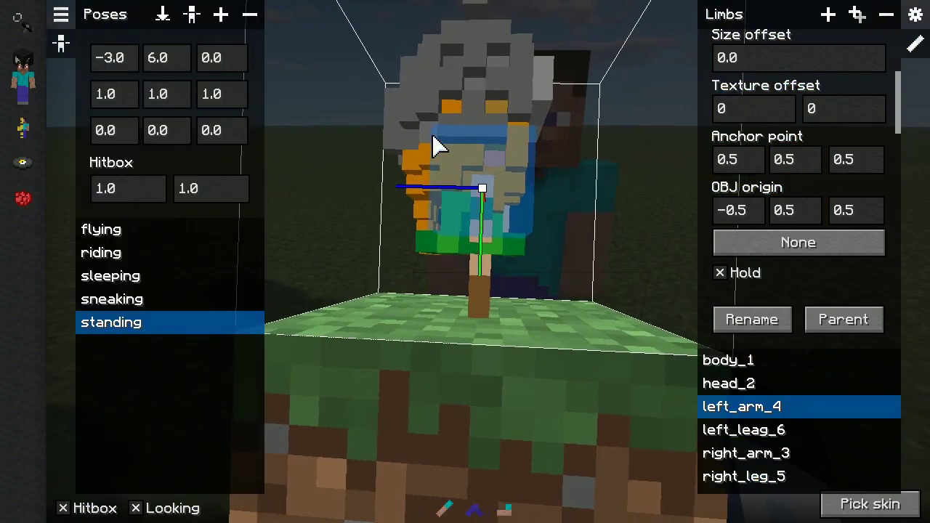
{"action": "scroll", "coordinate": [498, 254], "scroll_direction": "up", "scroll_amount": 4}
{"action": "scroll", "coordinate": [499, 254], "scroll_direction": "down", "scroll_amount": 3}
{"action": "left_click_drag", "start_coordinate": [499, 254], "coordinate": [469, 249]}
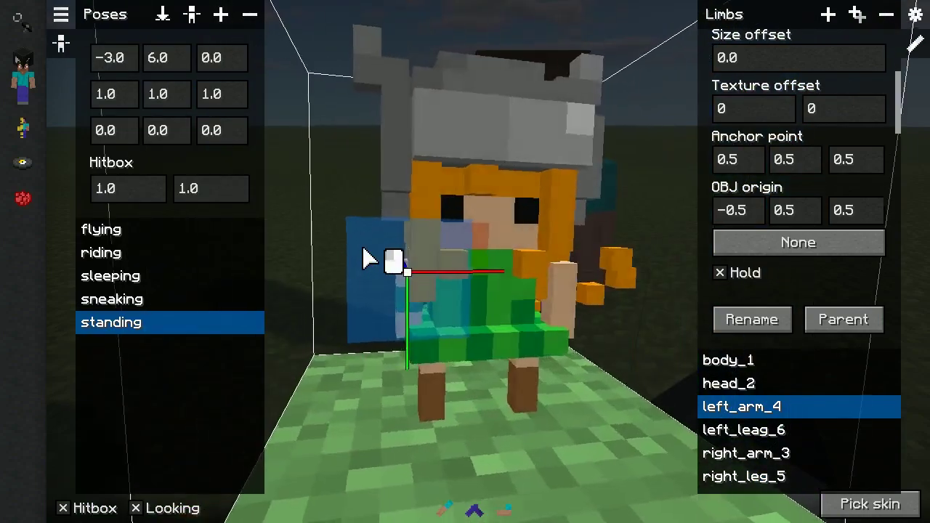
{"action": "scroll", "coordinate": [354, 241], "scroll_direction": "up", "scroll_amount": 5}
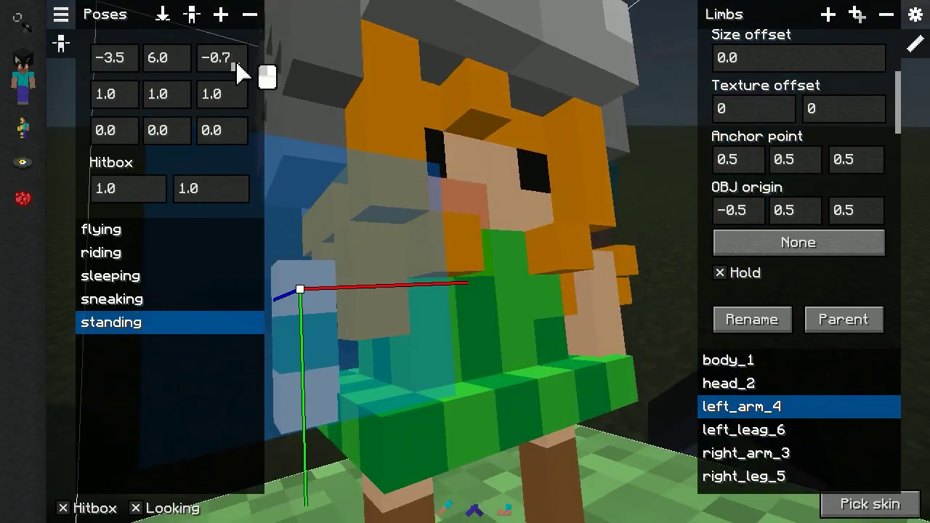
- Move right_arm_3 in the standing pose to X 3.0 and Z -0.5, and adjust its Y position
{"action": "left_click", "coordinate": [746, 453]}
{"action": "left_click_drag", "start_coordinate": [654, 280], "coordinate": [577, 283]}
{"action": "left_click", "coordinate": [222, 58]}
{"action": "type", "text": "0"}
{"action": "left_click_drag", "start_coordinate": [502, 182], "coordinate": [428, 180]}
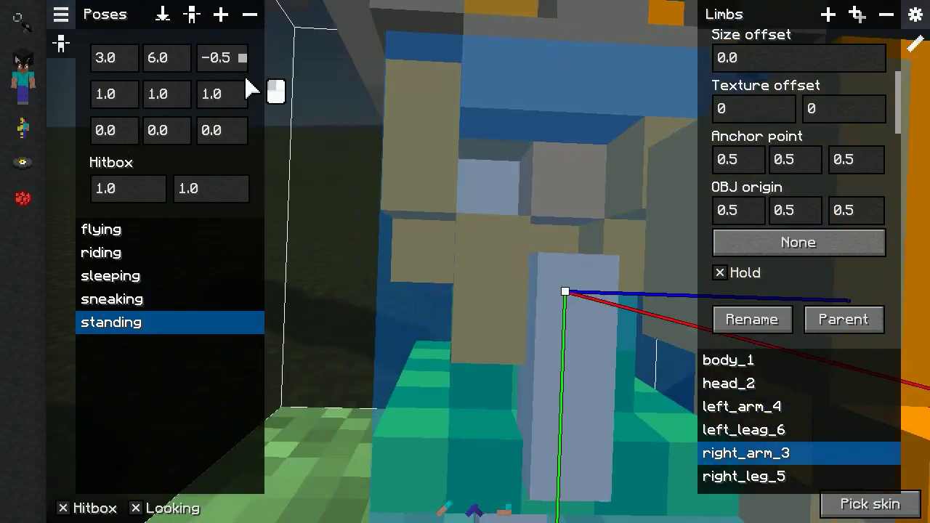
{"action": "left_click", "coordinate": [185, 59]}
{"action": "left_click_drag", "start_coordinate": [429, 136], "coordinate": [506, 133]}
{"action": "scroll", "coordinate": [325, 309], "scroll_direction": "down", "scroll_amount": 5}
- Move left_leag_6 in the standing pose to -1.5, 3.0, -0.5
{"action": "left_click", "coordinate": [426, 308]}
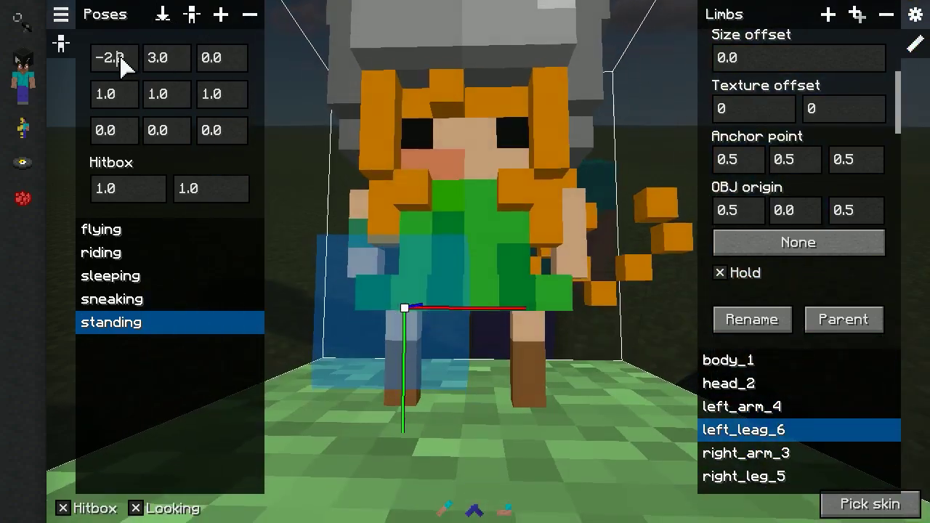
{"action": "left_click_drag", "start_coordinate": [327, 142], "coordinate": [403, 142]}
{"action": "left_click", "coordinate": [219, 60]}
{"action": "type", "text": "-0.5"}
{"action": "left_click_drag", "start_coordinate": [451, 218], "coordinate": [375, 219]}
- Shift right_leg_5 along Z in the standing pose and tilt left_arm_4 to a Z rotation of about -14
{"action": "left_click", "coordinate": [516, 318]}
{"action": "left_click_drag", "start_coordinate": [371, 150], "coordinate": [295, 142]}
{"action": "left_click", "coordinate": [213, 62]}
{"action": "left_click_drag", "start_coordinate": [218, 73], "coordinate": [466, 98]}
{"action": "left_click_drag", "start_coordinate": [393, 186], "coordinate": [531, 136]}
{"action": "scroll", "coordinate": [426, 197], "scroll_direction": "up", "scroll_amount": 3}
{"action": "scroll", "coordinate": [449, 191], "scroll_direction": "down", "scroll_amount": 6}
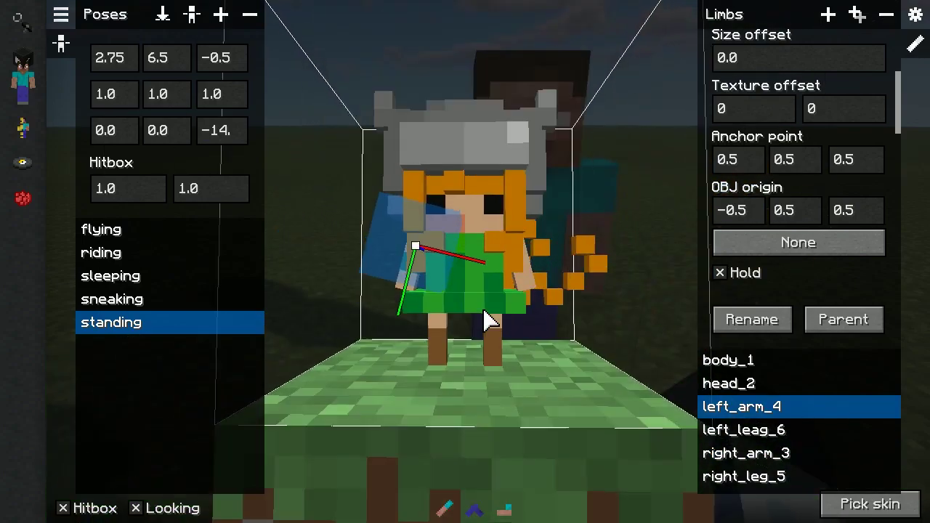
- Save the model under the name vox/tutorial/knight
{"action": "left_click", "coordinate": [61, 14]}
{"action": "left_click", "coordinate": [264, 14]}
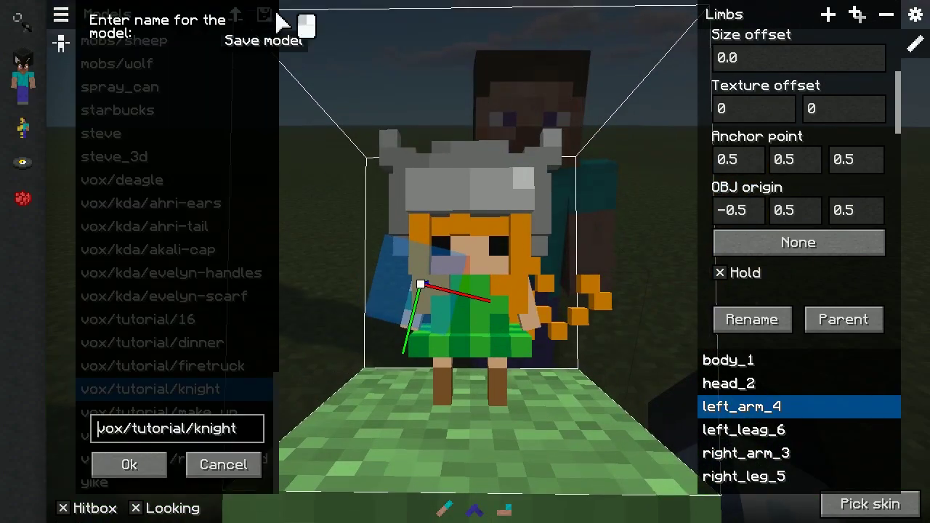
{"action": "left_click", "coordinate": [129, 466]}
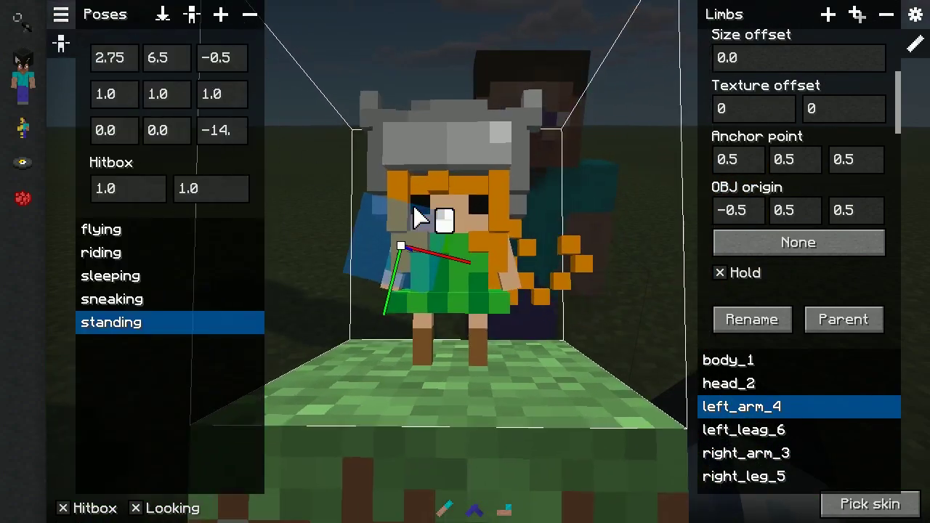
- Enable Looking for the head_2 limb and switch off the Looking preview option
{"action": "scroll", "coordinate": [434, 205], "scroll_direction": "up", "scroll_amount": 4}
{"action": "left_click_drag", "start_coordinate": [414, 207], "coordinate": [467, 192]}
{"action": "scroll", "coordinate": [434, 205], "scroll_direction": "down", "scroll_amount": 2}
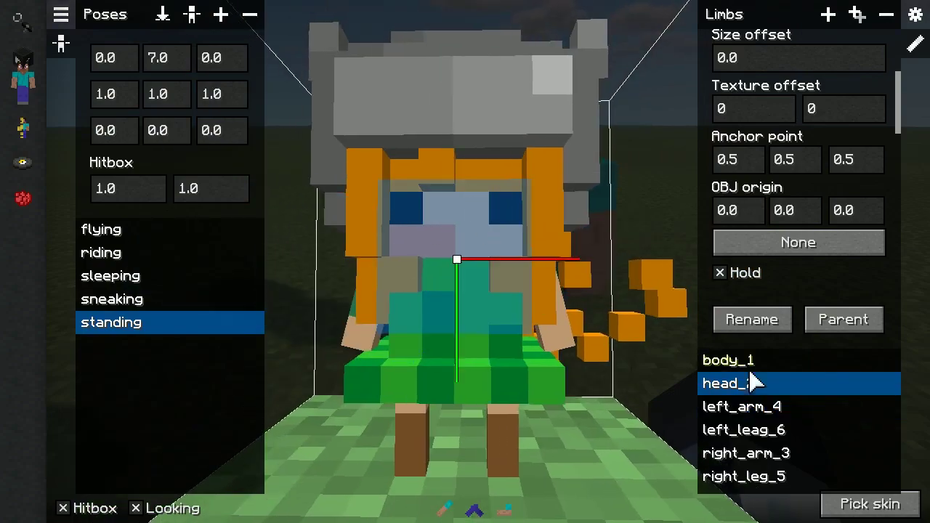
{"action": "scroll", "coordinate": [785, 291], "scroll_direction": "down", "scroll_amount": 5}
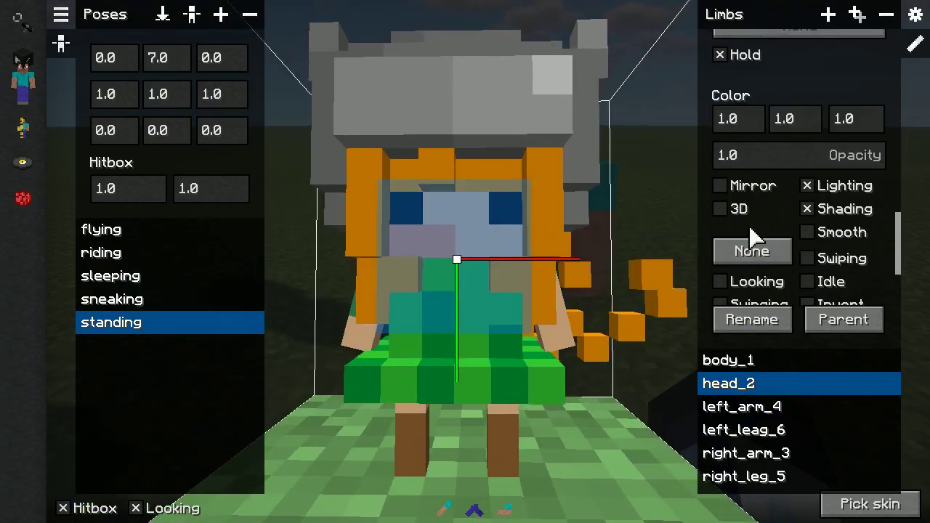
{"action": "scroll", "coordinate": [756, 236], "scroll_direction": "down", "scroll_amount": 2}
{"action": "left_click", "coordinate": [756, 237]}
{"action": "mouse_move", "coordinate": [545, 254]}
{"action": "left_mouse_down"}
{"action": "mouse_move", "coordinate": [588, 316]}
{"action": "mouse_move", "coordinate": [407, 308]}
{"action": "mouse_move", "coordinate": [531, 245]}
{"action": "left_mouse_up"}
{"action": "left_click", "coordinate": [179, 507]}
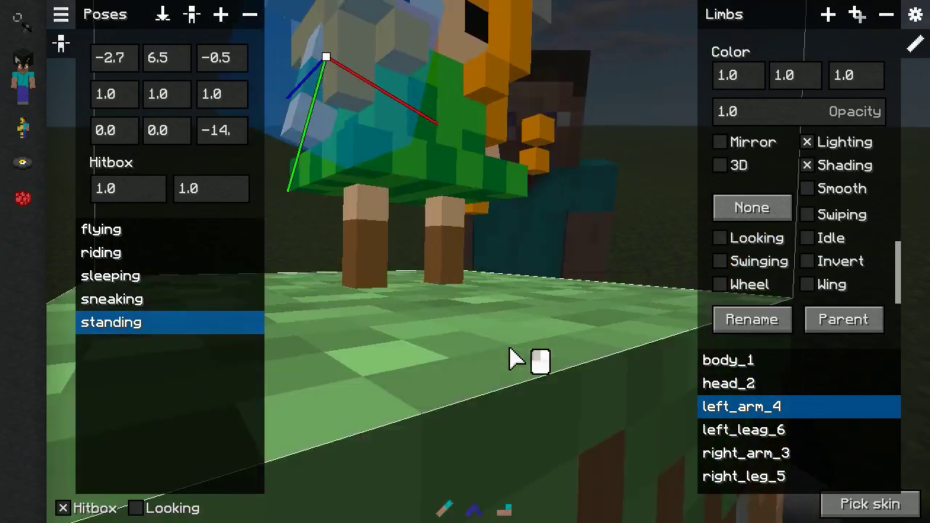
- Enable Swinging, Swiping and Idle for left_arm_4 and set its item holding side to Right
{"action": "left_click_drag", "start_coordinate": [509, 348], "coordinate": [516, 368], "text": "shift"}
{"action": "scroll", "coordinate": [618, 339], "scroll_direction": "down", "scroll_amount": 5}
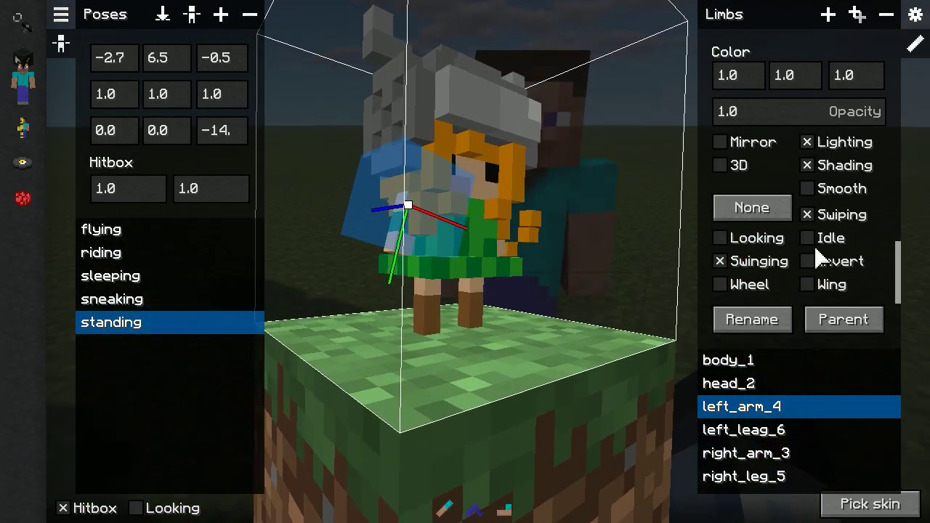
{"action": "left_click", "coordinate": [722, 204]}
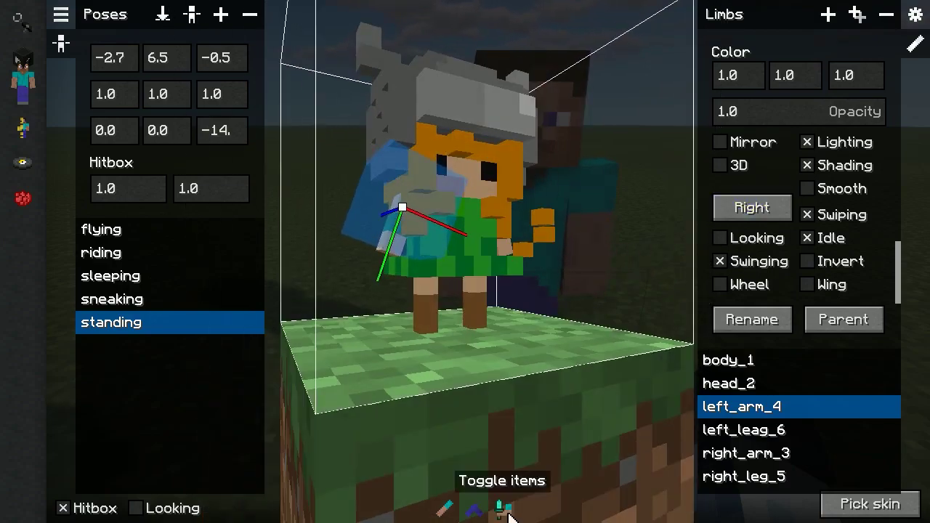
{"action": "left_click_drag", "start_coordinate": [580, 348], "coordinate": [520, 331]}
- Enable Swinging, Idle and Invert for right_arm_3 and inspect the arm from several angles
{"action": "left_click", "coordinate": [533, 248]}
{"action": "left_click_drag", "start_coordinate": [584, 276], "coordinate": [574, 280]}
{"action": "scroll", "coordinate": [572, 297], "scroll_direction": "up", "scroll_amount": 5}
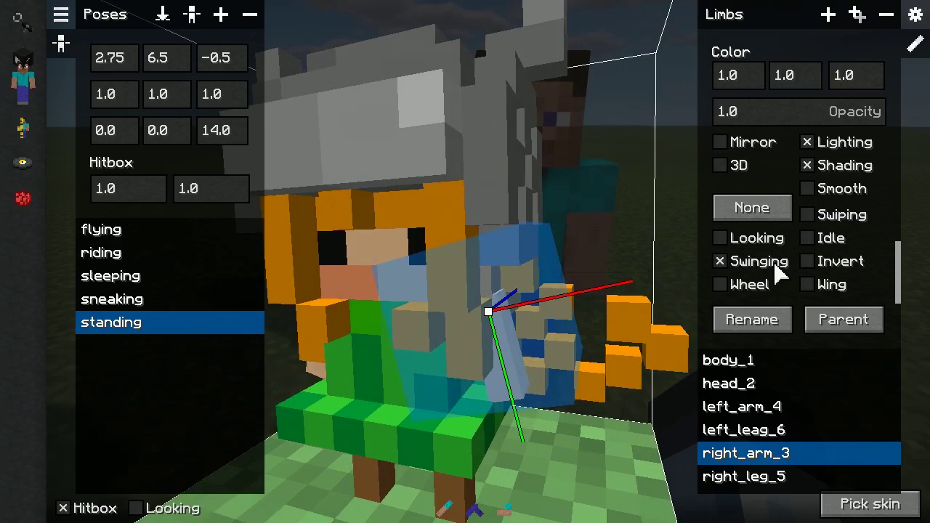
{"action": "scroll", "coordinate": [536, 328], "scroll_direction": "down", "scroll_amount": 5}
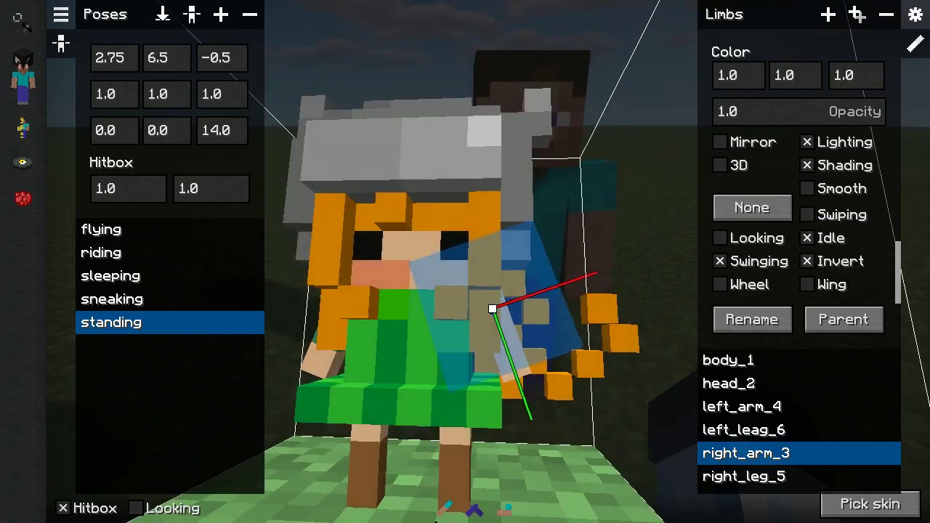
{"action": "left_click_drag", "start_coordinate": [506, 458], "coordinate": [440, 415]}
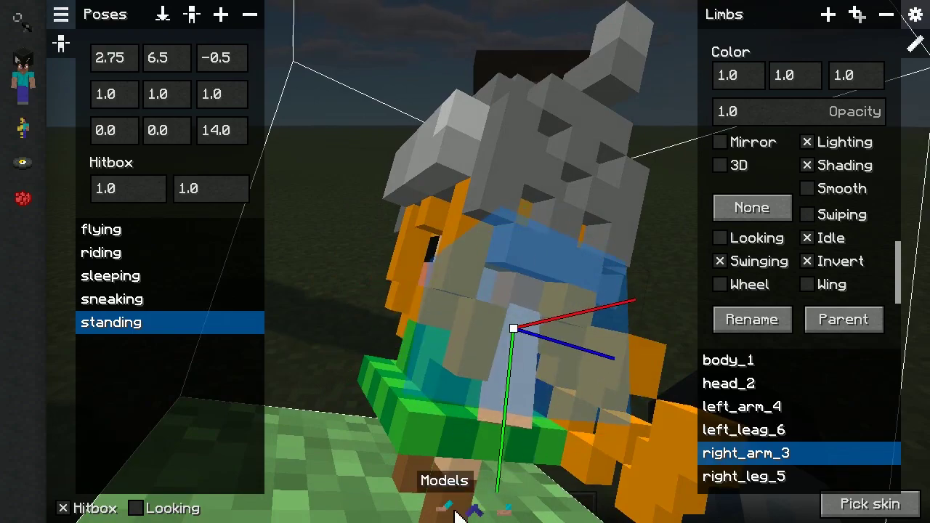
{"action": "left_click_drag", "start_coordinate": [455, 512], "coordinate": [473, 501]}
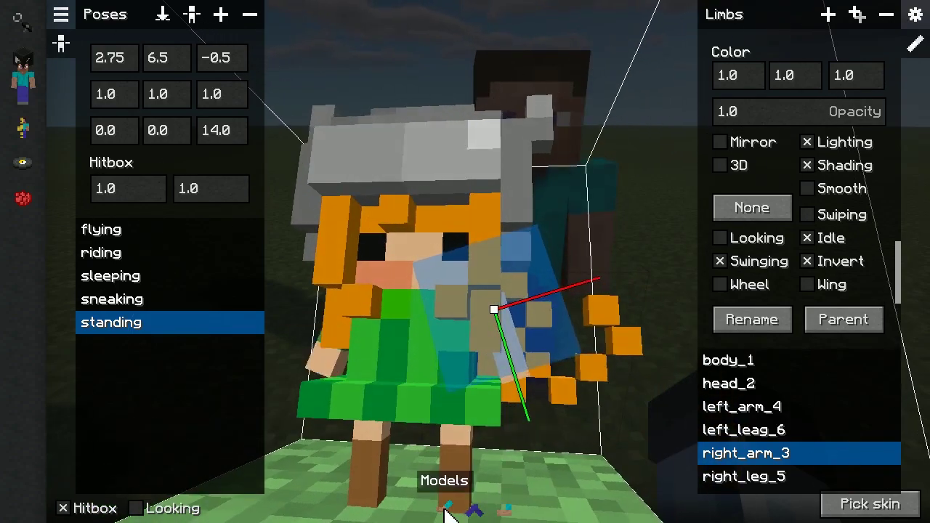
- Enable Swinging and Invert for left_leag_6, comparing the settings of the right leg and right arm
{"action": "left_click", "coordinate": [364, 457]}
{"action": "left_click_drag", "start_coordinate": [440, 452], "coordinate": [489, 429]}
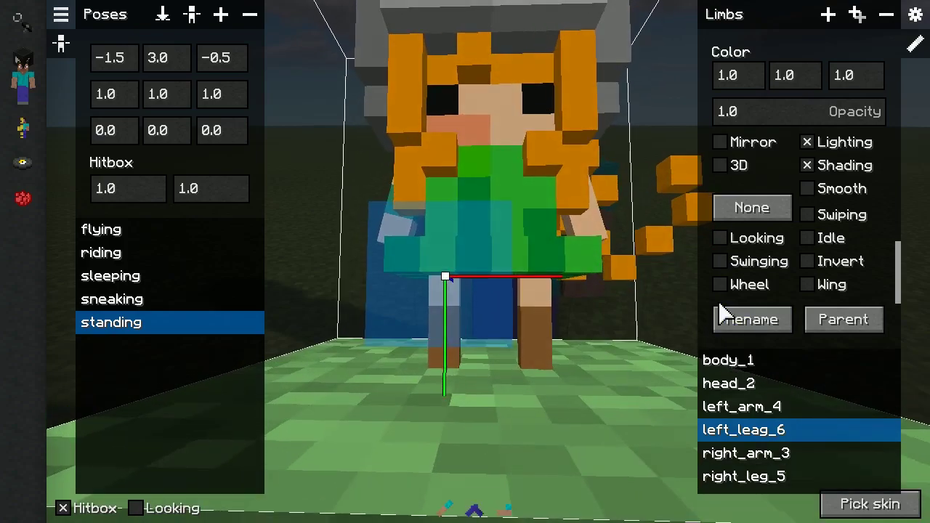
{"action": "left_click", "coordinate": [526, 338]}
{"action": "left_click", "coordinate": [600, 231]}
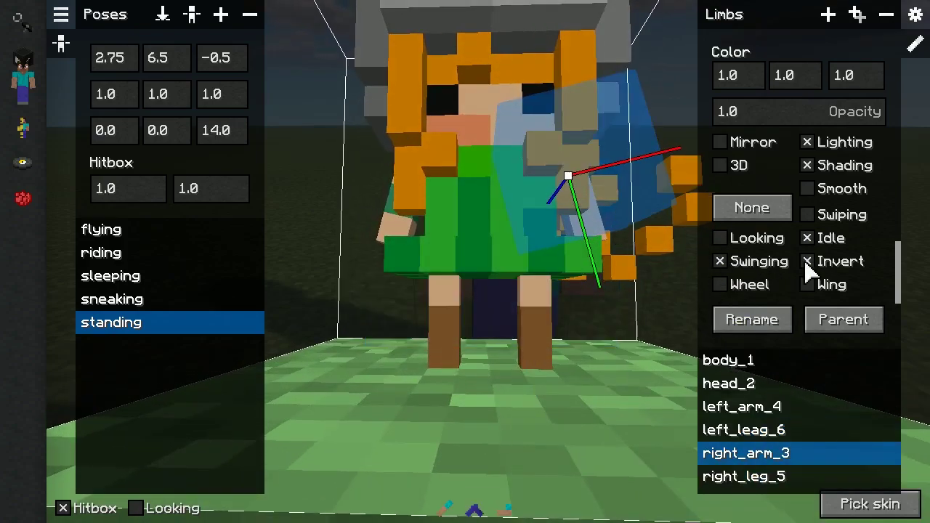
{"action": "left_click", "coordinate": [535, 314]}
{"action": "scroll", "coordinate": [531, 291], "scroll_direction": "down", "scroll_amount": 5}
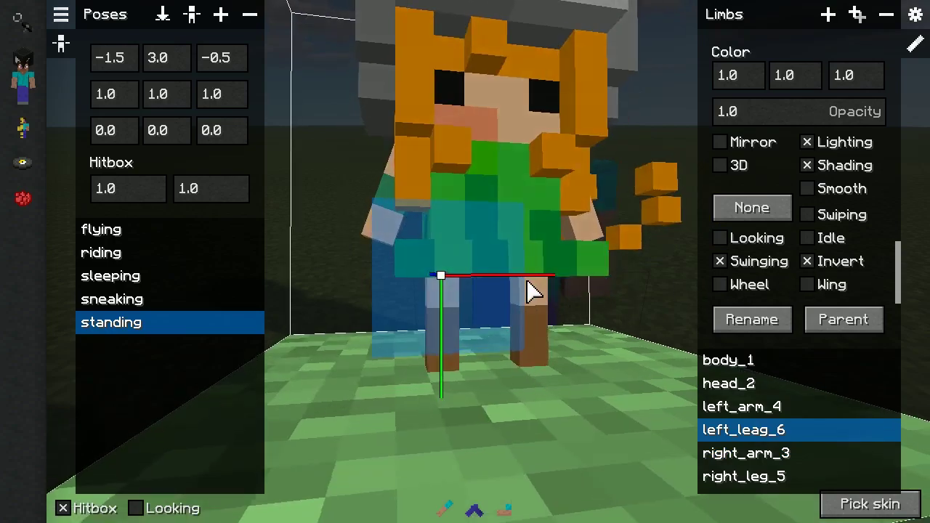
- Display held items on the knight and select left_arm_4, which holds the diamond sword
{"action": "left_click", "coordinate": [506, 510]}
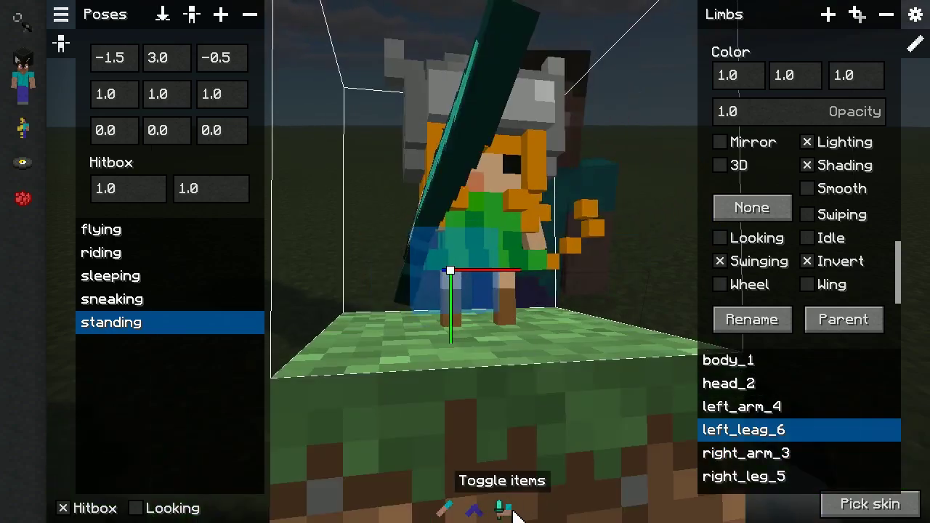
{"action": "left_click_drag", "start_coordinate": [523, 465], "coordinate": [587, 386]}
{"action": "left_click", "coordinate": [451, 216]}
{"action": "left_click", "coordinate": [534, 264]}
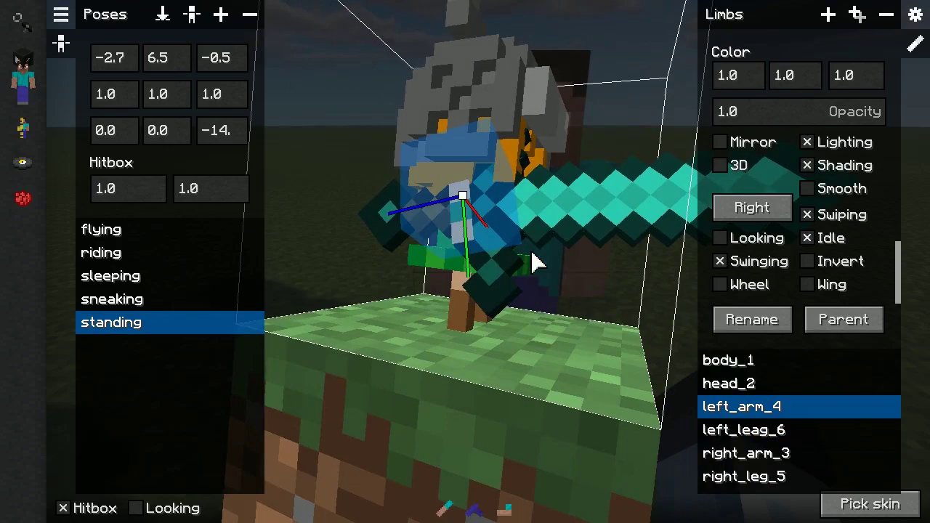
- Set the limb size of left_arm_4 to 1, 1, 1
{"action": "left_click_drag", "start_coordinate": [609, 250], "coordinate": [698, 229]}
{"action": "scroll", "coordinate": [793, 178], "scroll_direction": "up", "scroll_amount": 9}
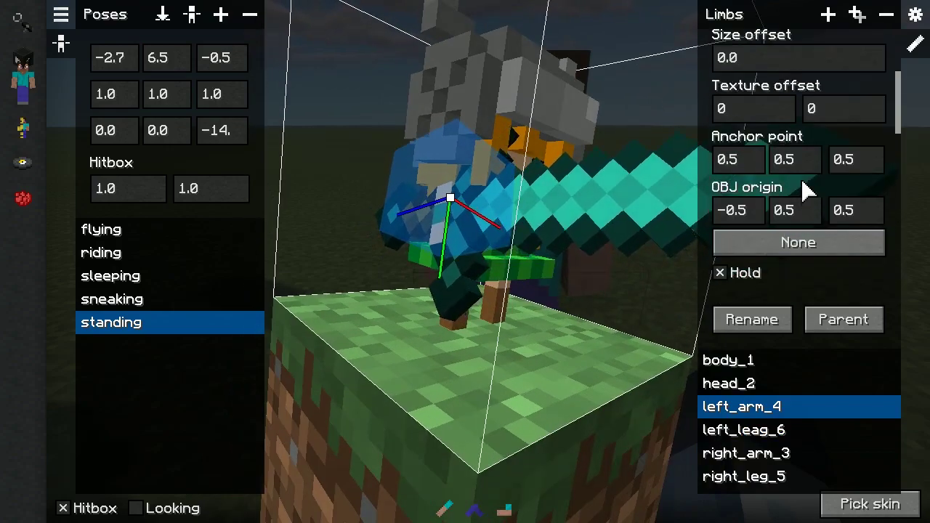
{"action": "type", "text": "1"}
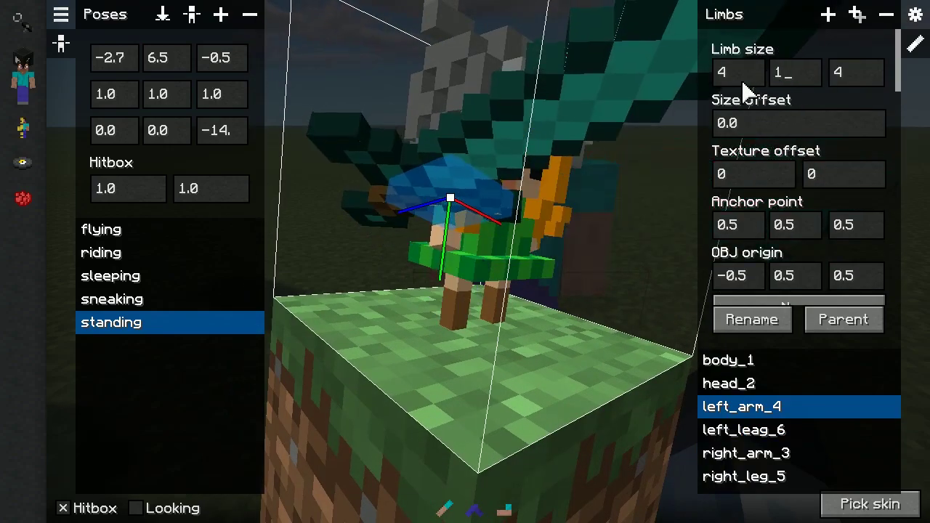
{"action": "double_click", "coordinate": [736, 76]}
{"action": "type", "text": "1"}
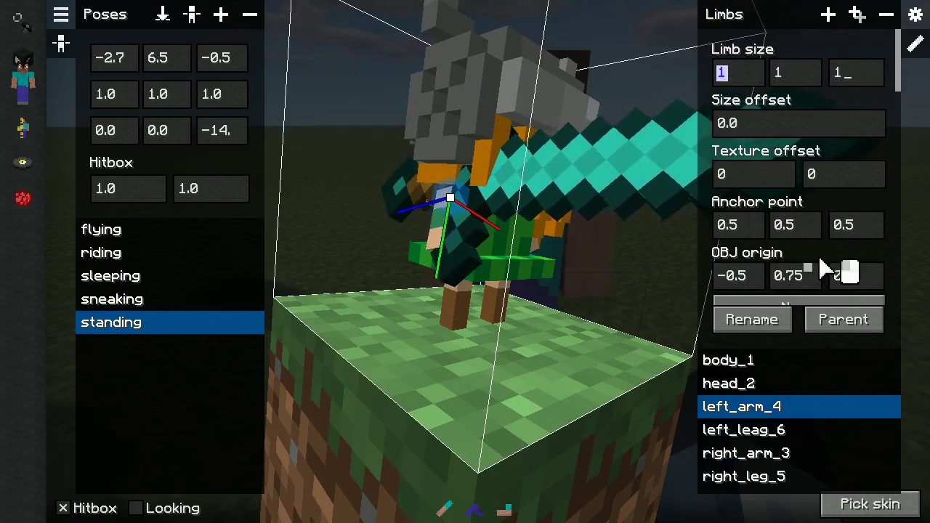
- Move the sword into the knight's hand by setting left_arm_4's anchor point to 0.65, -1.8, 1.95
{"action": "left_click_drag", "start_coordinate": [814, 229], "coordinate": [752, 261]}
{"action": "left_click_drag", "start_coordinate": [693, 205], "coordinate": [914, 253]}
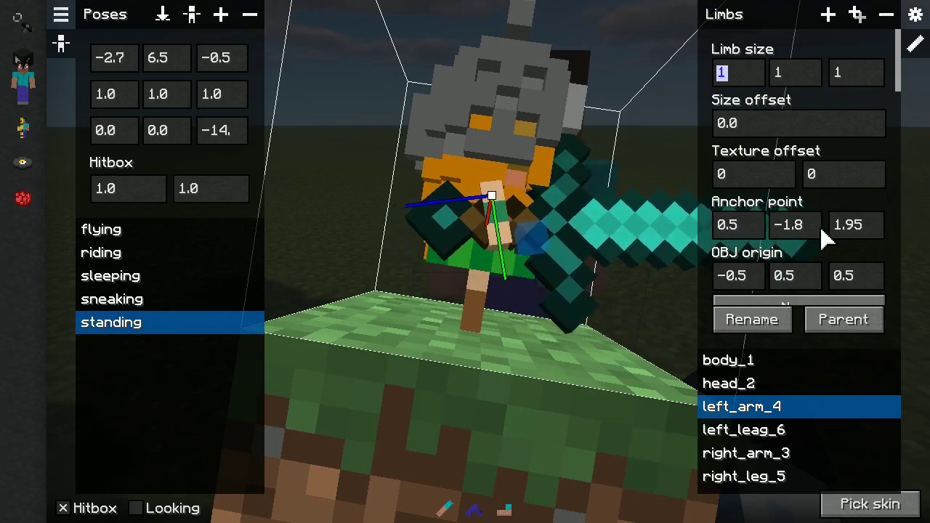
{"action": "left_click_drag", "start_coordinate": [690, 229], "coordinate": [779, 227]}
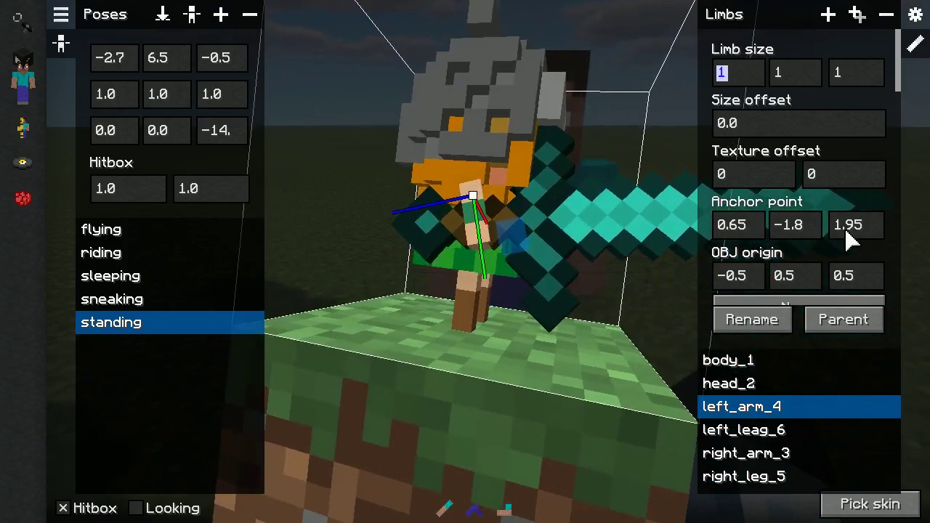
{"action": "left_click_drag", "start_coordinate": [698, 226], "coordinate": [828, 233]}
{"action": "left_click_drag", "start_coordinate": [592, 192], "coordinate": [499, 191]}
- Select right_arm_3 and set its limb size to 1, 1, 1
{"action": "left_click", "coordinate": [560, 245]}
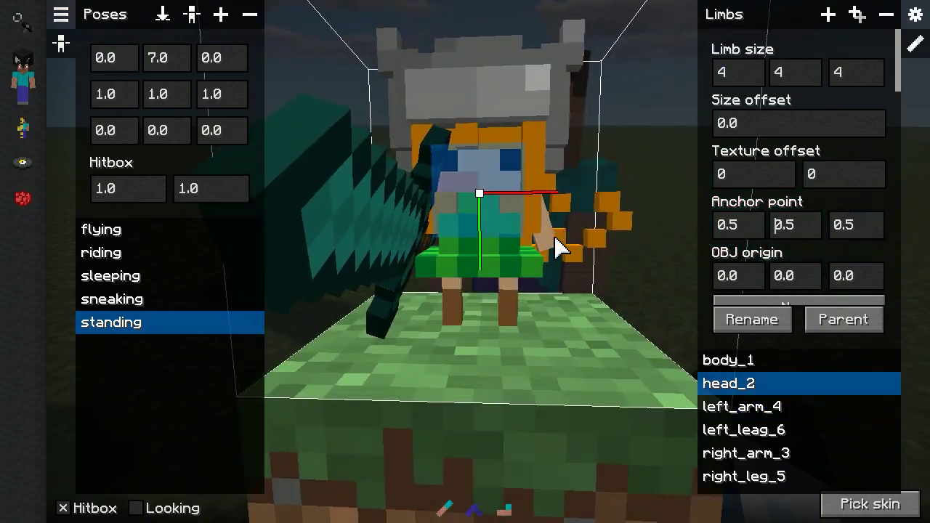
{"action": "left_click", "coordinate": [531, 199]}
{"action": "left_click_drag", "start_coordinate": [430, 242], "coordinate": [676, 258]}
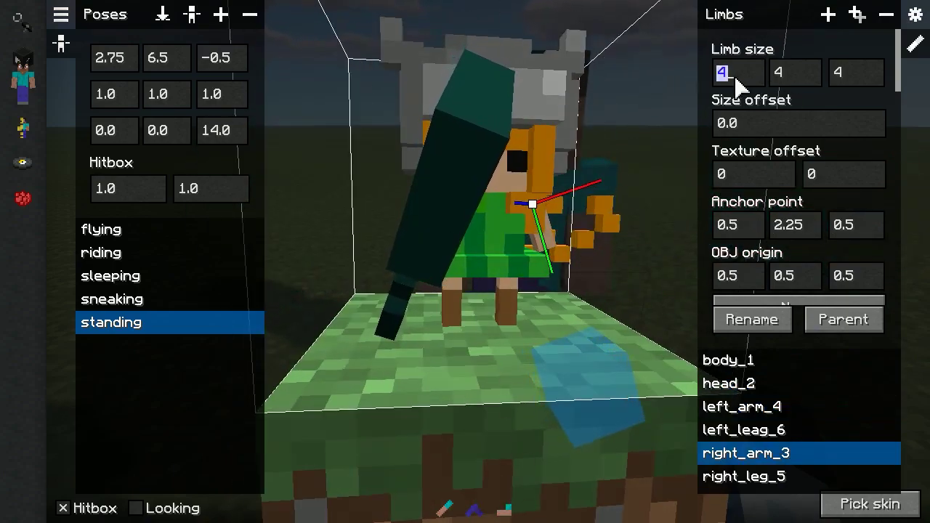
{"action": "type", "text": "1"}
{"action": "key", "text": "Tab"}
{"action": "type", "text": "1"}
- Set right_arm_3's anchor point to 0.45, -2.2, 1.95, reusing the vertical and depth values of left_arm_4
{"action": "left_click_drag", "start_coordinate": [519, 200], "coordinate": [622, 211]}
{"action": "left_click", "coordinate": [484, 241]}
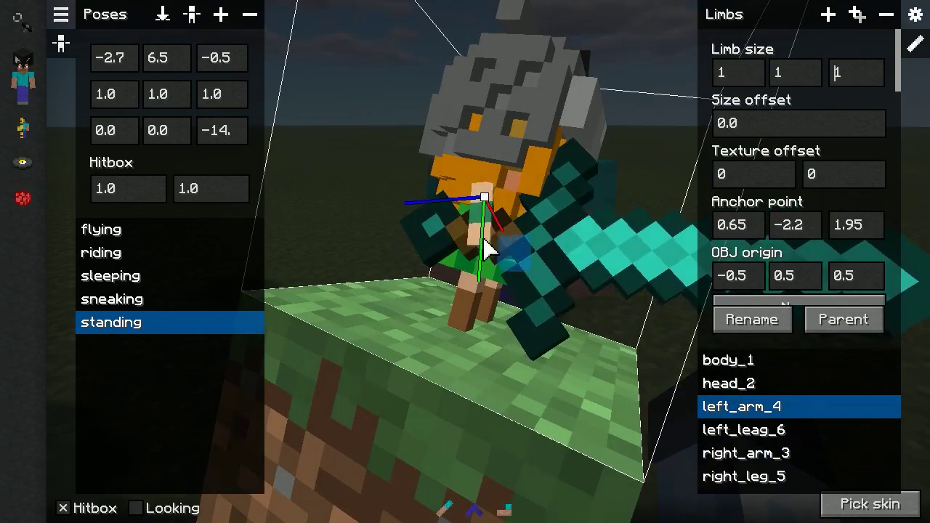
{"action": "left_click_drag", "start_coordinate": [578, 251], "coordinate": [454, 231]}
{"action": "key", "text": "ctrl+c"}
{"action": "left_click", "coordinate": [865, 224]}
{"action": "key", "text": "ctrl+a"}
{"action": "left_click", "coordinate": [551, 243]}
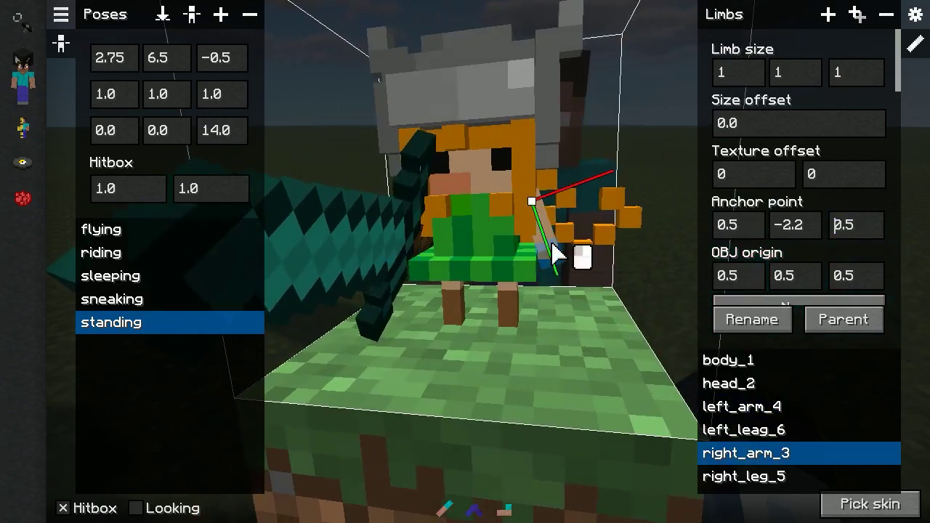
{"action": "key", "text": "ctrl+v"}
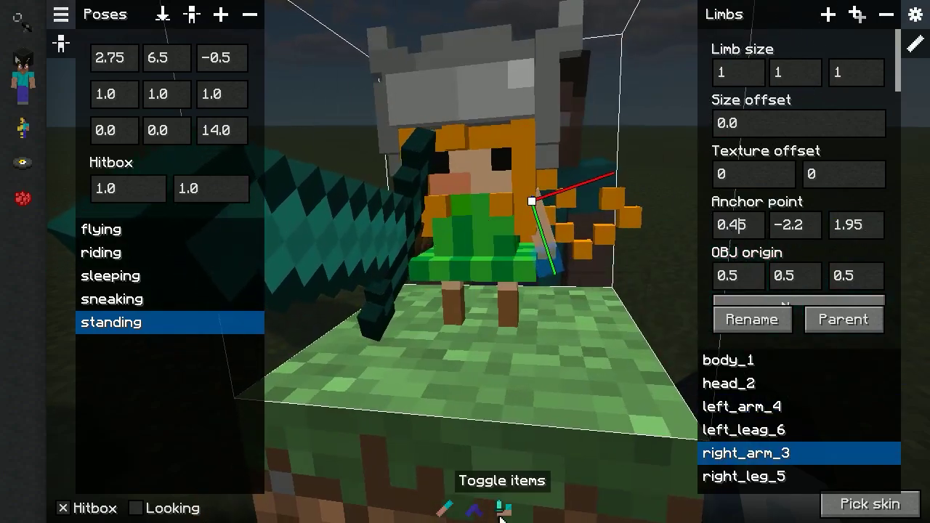
- Make right_arm_3 hold the left-hand item and browse the morph list for the knight
{"action": "scroll", "coordinate": [759, 255], "scroll_direction": "down", "scroll_amount": 5}
{"action": "left_click", "coordinate": [752, 229]}
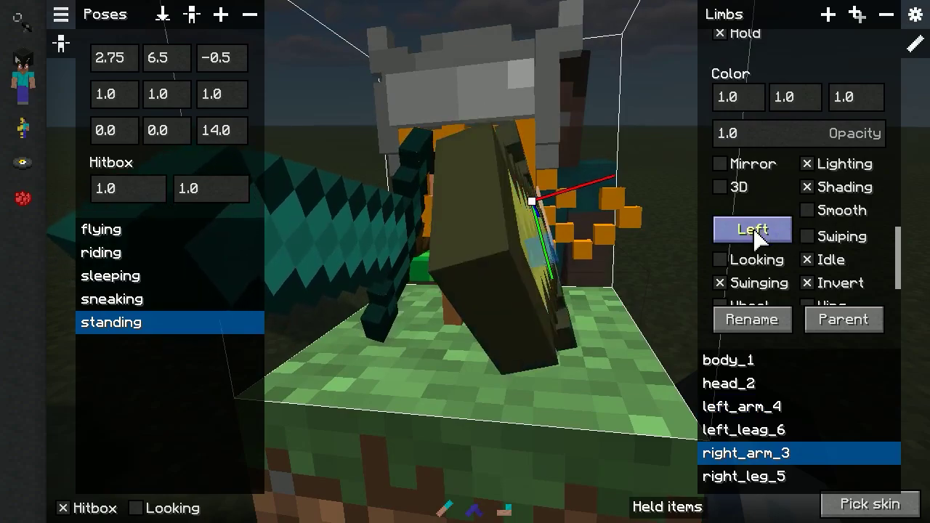
{"action": "left_click_drag", "start_coordinate": [490, 254], "coordinate": [550, 380]}
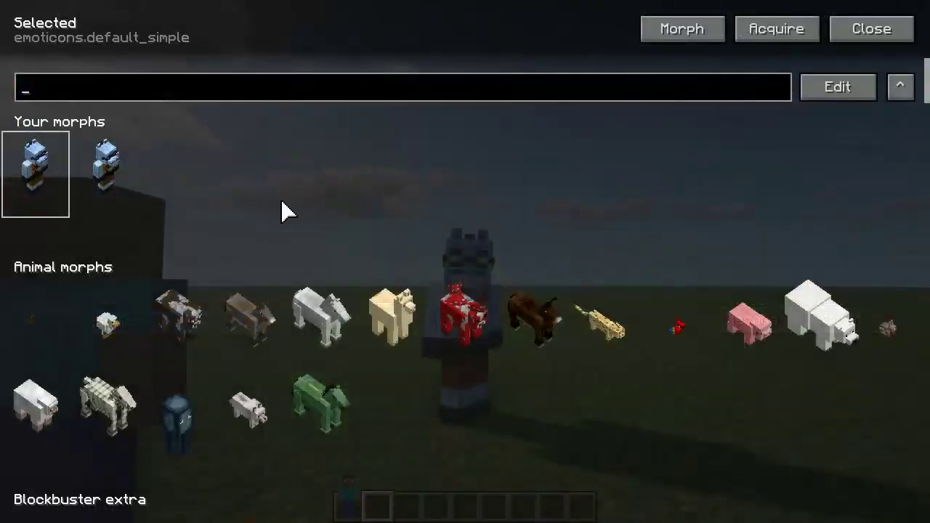
{"action": "scroll", "coordinate": [404, 306], "scroll_direction": "down", "scroll_amount": 15}
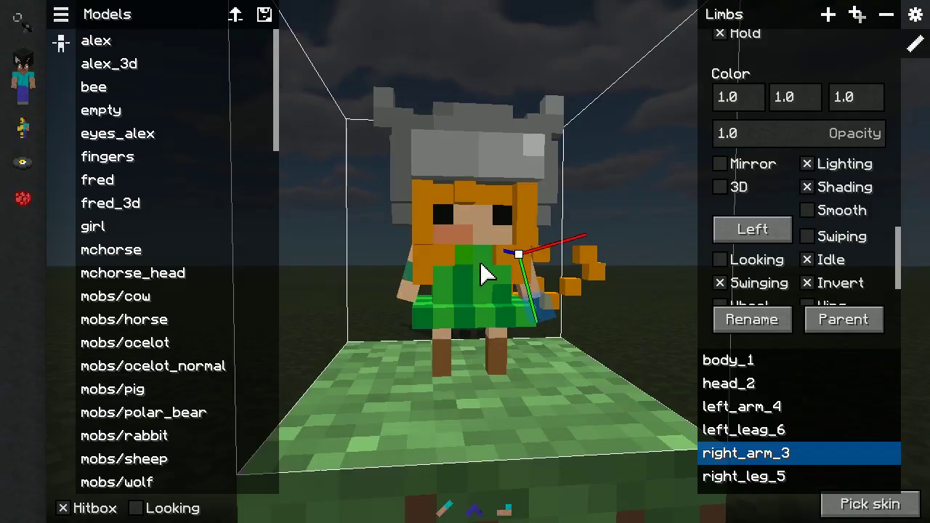
- In the sneaking pose, tilt body_1 by 45 degrees and set head_2's vertical position to 5
{"action": "left_click", "coordinate": [64, 44]}
{"action": "left_click", "coordinate": [216, 307]}
{"action": "left_click_drag", "start_coordinate": [434, 274], "coordinate": [460, 311]}
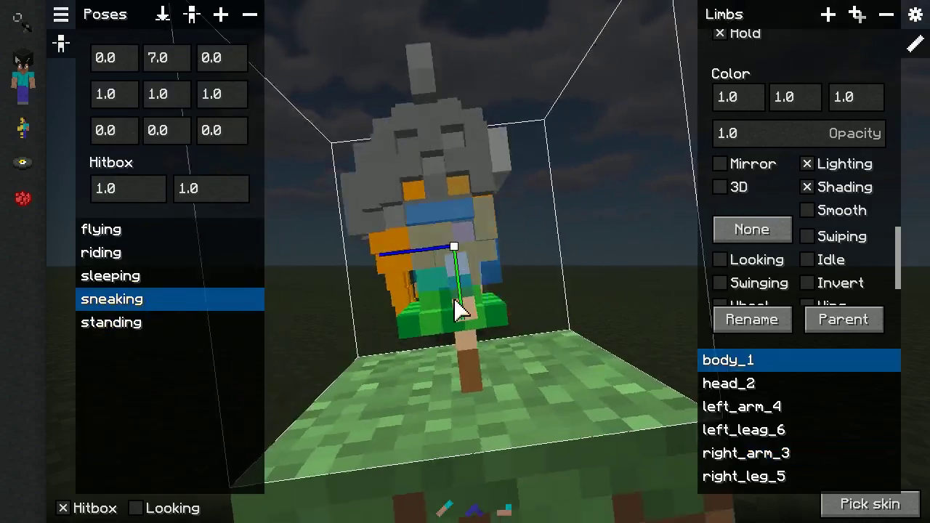
{"action": "left_click", "coordinate": [729, 383]}
{"action": "left_click", "coordinate": [163, 58]}
{"action": "type", "text": "5"}
{"action": "left_click_drag", "start_coordinate": [187, 52], "coordinate": [223, 44]}
- Move left_arm_4 back in the sneaking pose, set its X rotation to 30 and its anchor X to 0.65
{"action": "left_click", "coordinate": [743, 406]}
{"action": "left_click", "coordinate": [223, 59]}
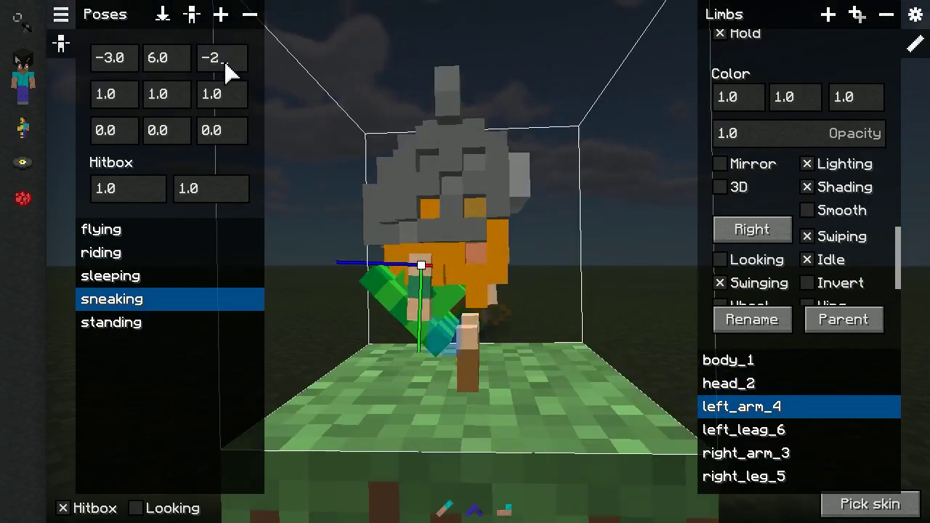
{"action": "left_click", "coordinate": [115, 131]}
{"action": "type", "text": "30"}
{"action": "scroll", "coordinate": [800, 181], "scroll_direction": "up", "scroll_amount": 5}
{"action": "left_click", "coordinate": [741, 181]}
{"action": "type", "text": "0.65"}
- Set the arms' Z position in the sneaking pose to -1.25
{"action": "left_click", "coordinate": [746, 453]}
{"action": "left_click", "coordinate": [222, 58]}
{"action": "type", "text": "1.25"}
{"action": "left_click", "coordinate": [743, 407]}
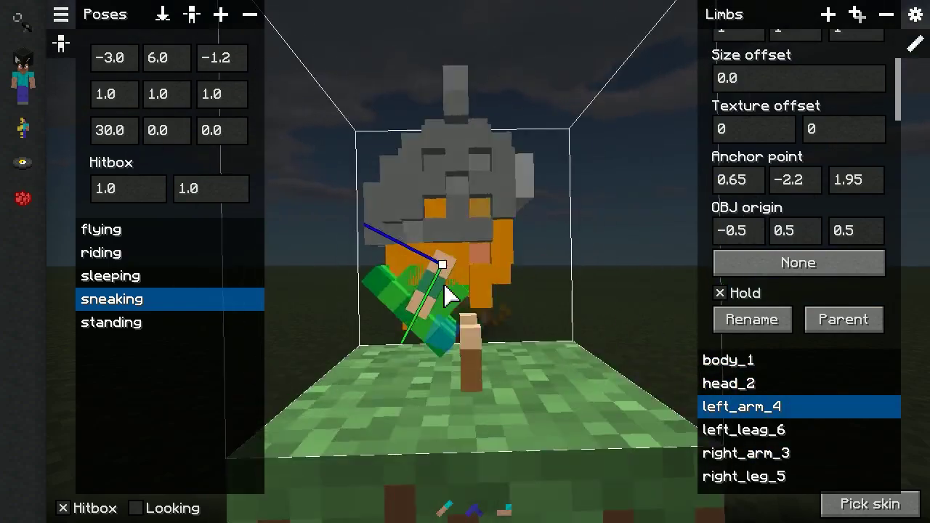
- Set body_1's X scale to 0.99 in the sneaking pose and check it against the legs
{"action": "left_click", "coordinate": [729, 360]}
{"action": "left_click_drag", "start_coordinate": [140, 95], "coordinate": [114, 98]}
{"action": "left_click", "coordinate": [744, 429]}
{"action": "left_click", "coordinate": [743, 476]}
{"action": "left_click_drag", "start_coordinate": [467, 360], "coordinate": [401, 262]}
{"action": "left_click", "coordinate": [729, 360]}
{"action": "left_click_drag", "start_coordinate": [179, 57], "coordinate": [187, 89]}
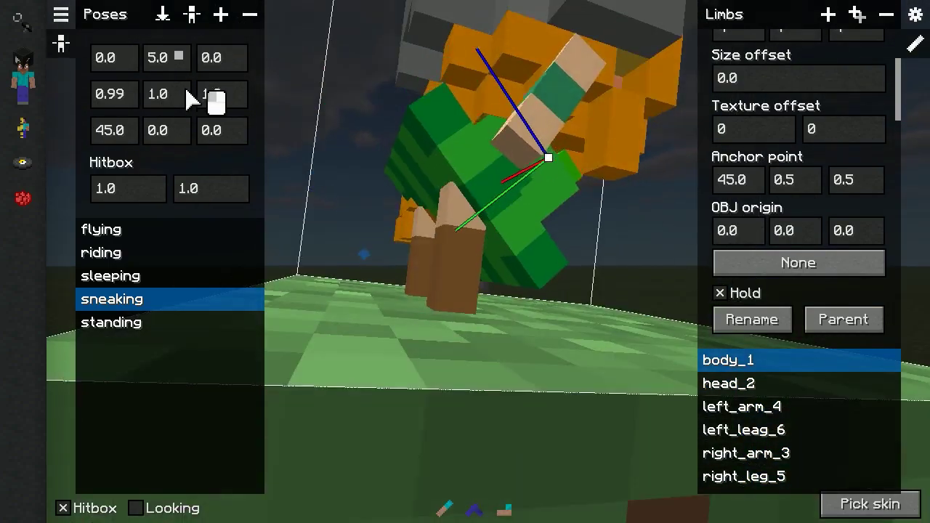
- Compare both arms in the sneaking pose and set right_arm_3's Z rotation to -20
{"action": "left_click", "coordinate": [742, 407]}
{"action": "left_click_drag", "start_coordinate": [378, 123], "coordinate": [434, 177]}
{"action": "left_click", "coordinate": [746, 453]}
{"action": "left_click", "coordinate": [223, 132]}
{"action": "type", "text": "-20"}
{"action": "scroll", "coordinate": [472, 255], "scroll_direction": "down", "scroll_amount": 5}
- Save the model and try out the knight walking in the world from the third-person view
{"action": "left_click", "coordinate": [64, 18]}
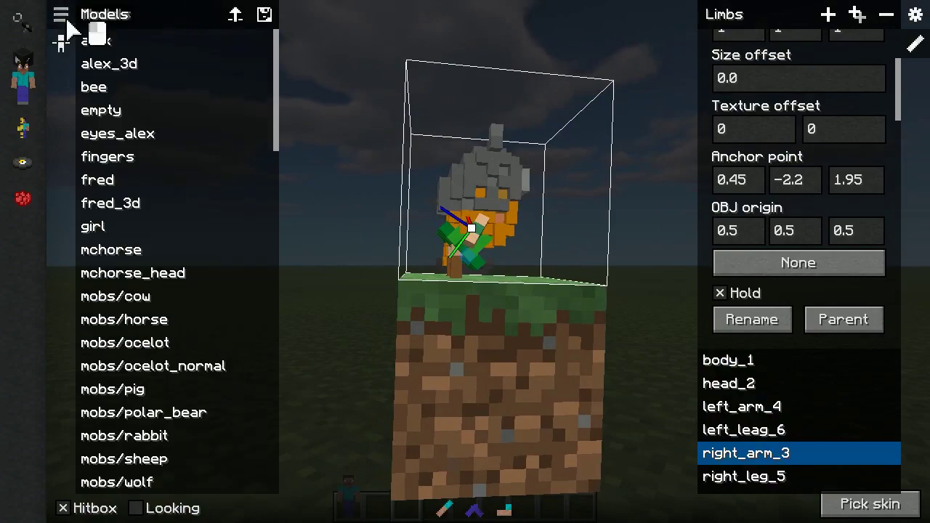
{"action": "left_click", "coordinate": [263, 14]}
{"action": "left_click", "coordinate": [127, 463]}
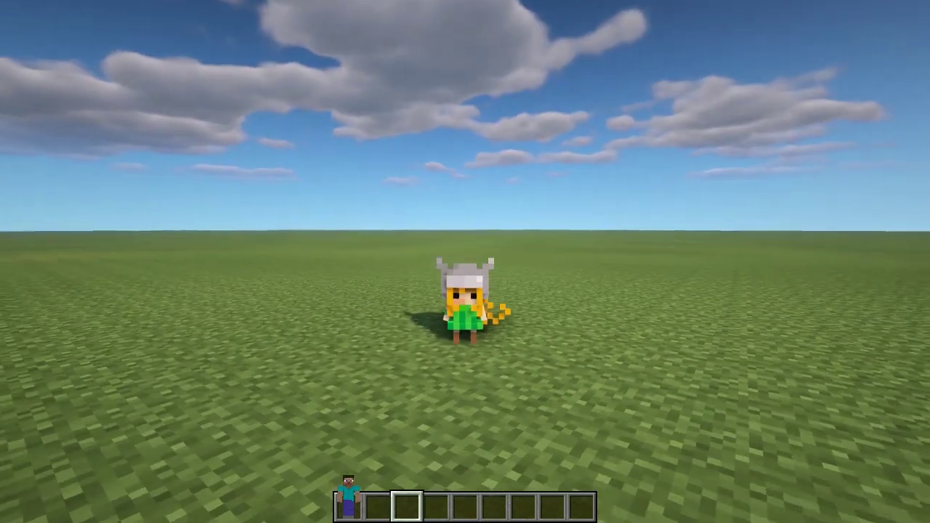
{"action": "key", "text": "F5"}
{"action": "key", "text": "F5"}
{"action": "key", "text": "w"}
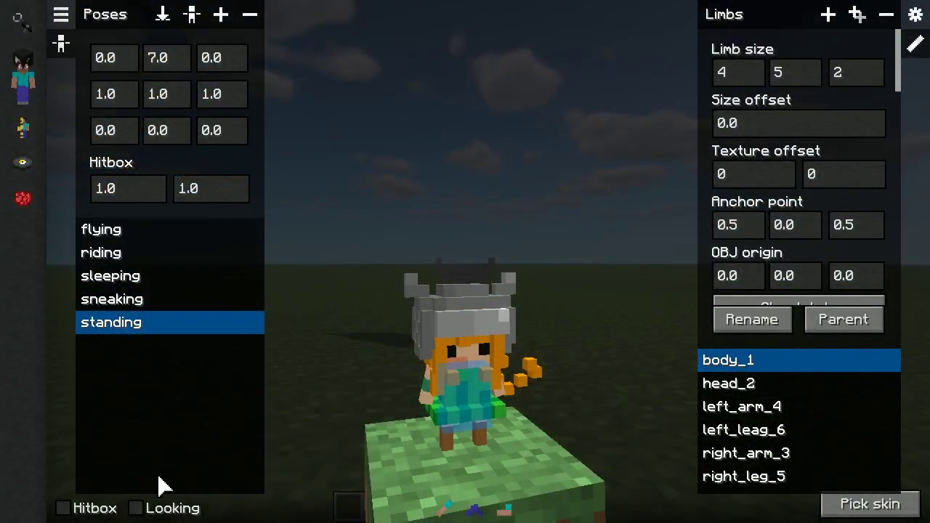
- Narrow the standing pose's hitbox to a width of about 0.35
{"action": "mouse_move", "coordinate": [458, 365]}
{"action": "left_mouse_down"}
{"action": "mouse_move", "coordinate": [460, 356]}
{"action": "mouse_move", "coordinate": [460, 396]}
{"action": "mouse_move", "coordinate": [460, 367]}
{"action": "left_mouse_up"}
{"action": "scroll", "coordinate": [459, 396], "scroll_direction": "up", "scroll_amount": 3}
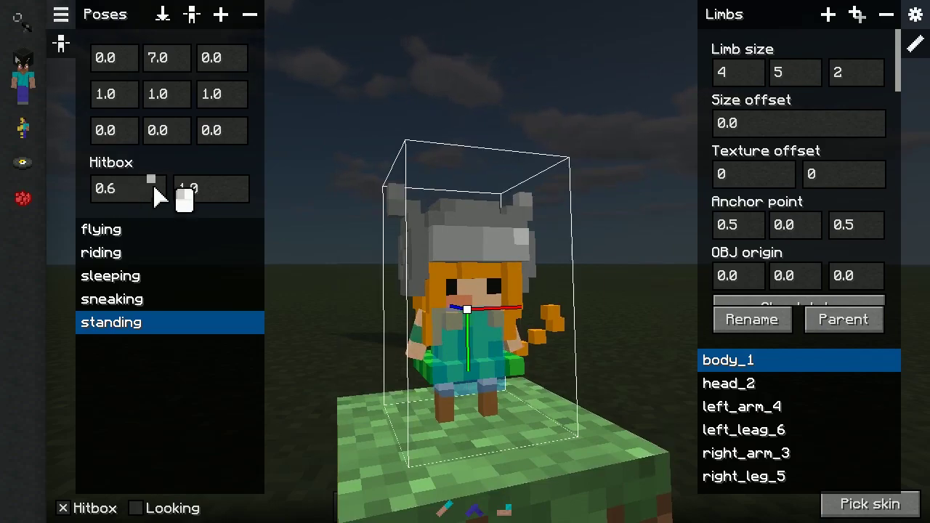
{"action": "left_click_drag", "start_coordinate": [156, 196], "coordinate": [159, 198]}
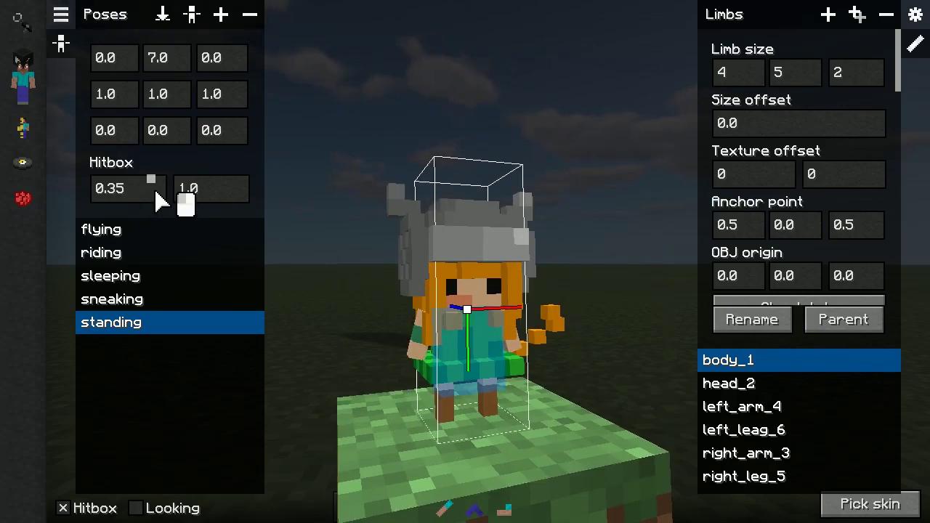
- Set the sneaking pose's hitbox to 0.4 wide and 0.7 high, comparing it with the standing pose
{"action": "left_click", "coordinate": [116, 299]}
{"action": "left_click_drag", "start_coordinate": [208, 202], "coordinate": [248, 211]}
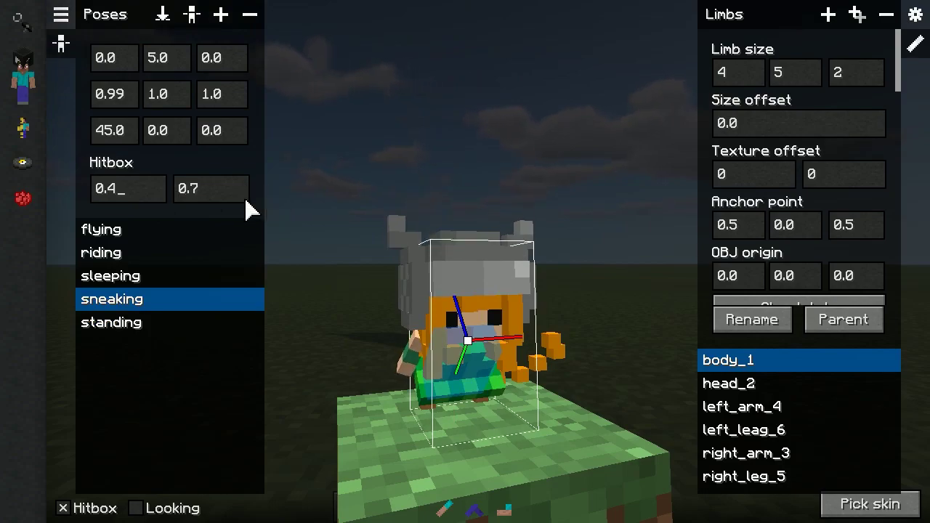
{"action": "left_click", "coordinate": [178, 328]}
{"action": "left_click", "coordinate": [162, 305]}
{"action": "left_click_drag", "start_coordinate": [476, 352], "coordinate": [440, 348]}
{"action": "left_click", "coordinate": [69, 10]}
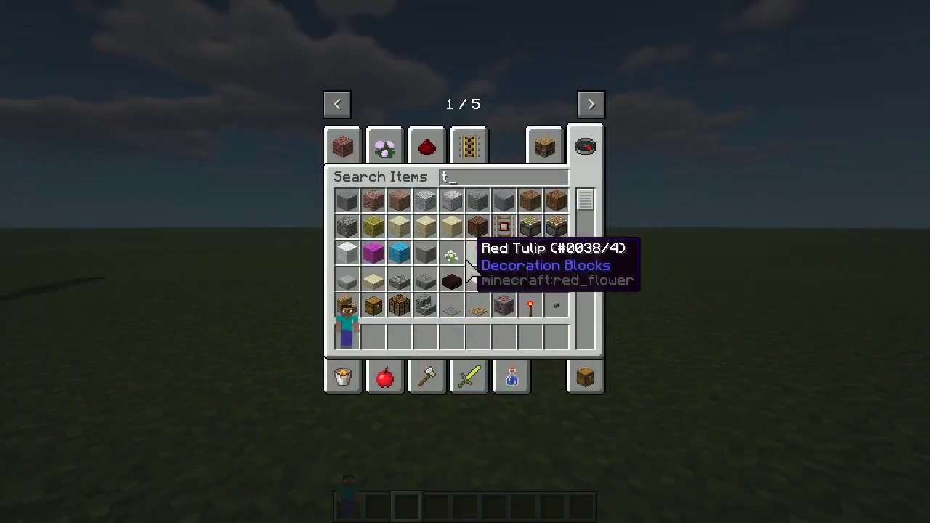
- Search the creative inventory for "armor"
{"action": "type", "text": "armor"}
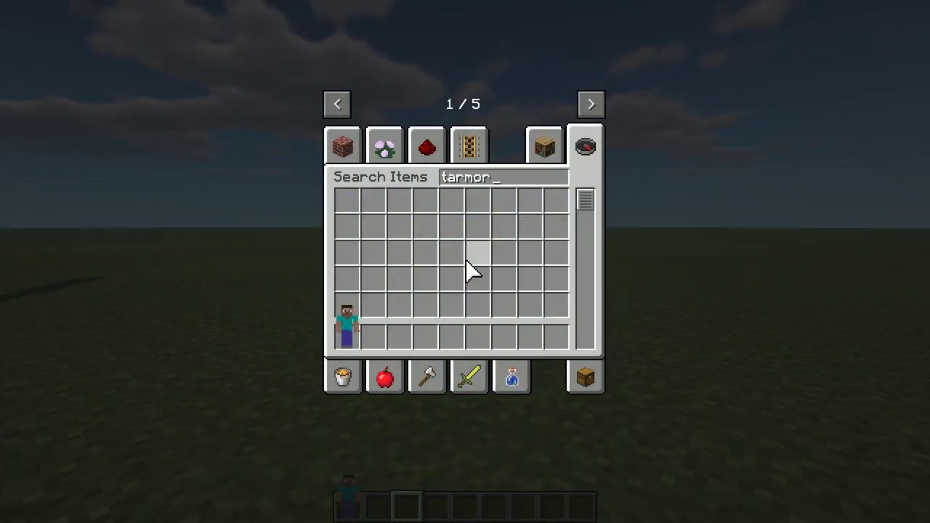
{"action": "key", "text": "BackSpace"}
{"action": "key", "text": "BackSpace"}
{"action": "key", "text": "BackSpace"}
{"action": "key", "text": "BackSpace"}
{"action": "key", "text": "BackSpace"}
{"action": "key", "text": "BackSpace"}
{"action": "type", "text": "armor"}
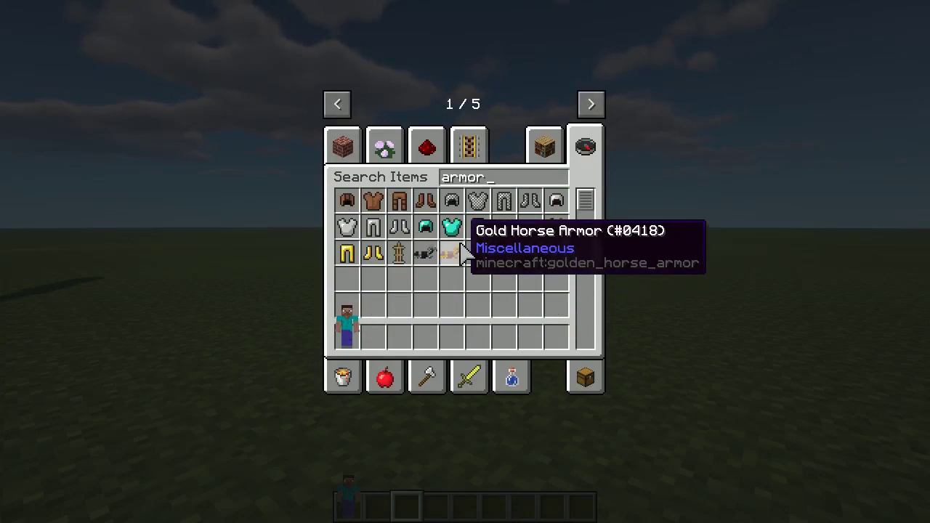
- Place the diamond helmet, chestplate, leggings and boots in the hotbar
{"action": "left_click", "coordinate": [452, 226]}
{"action": "left_click", "coordinate": [451, 332]}
{"action": "left_click", "coordinate": [426, 227]}
{"action": "left_click", "coordinate": [426, 332]}
{"action": "left_click", "coordinate": [478, 227]}
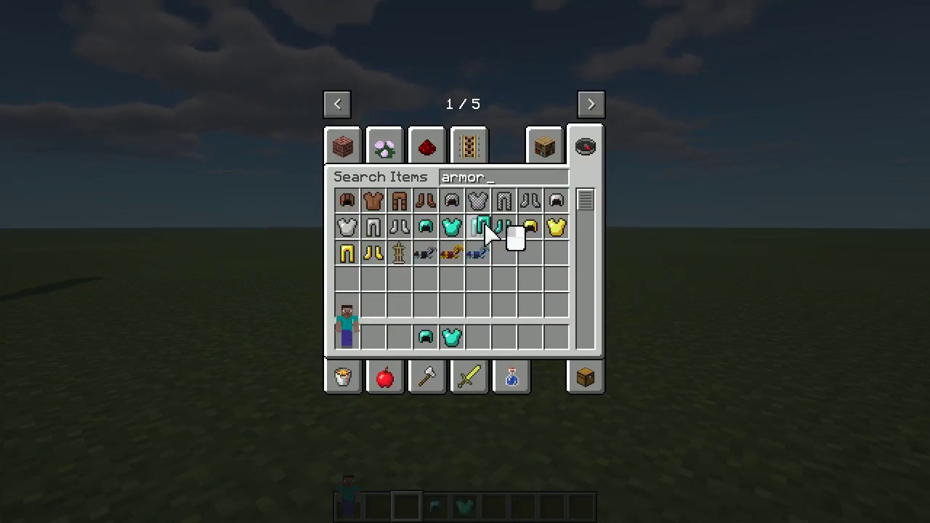
{"action": "left_click", "coordinate": [478, 331]}
{"action": "left_click", "coordinate": [508, 235]}
{"action": "left_click", "coordinate": [509, 336]}
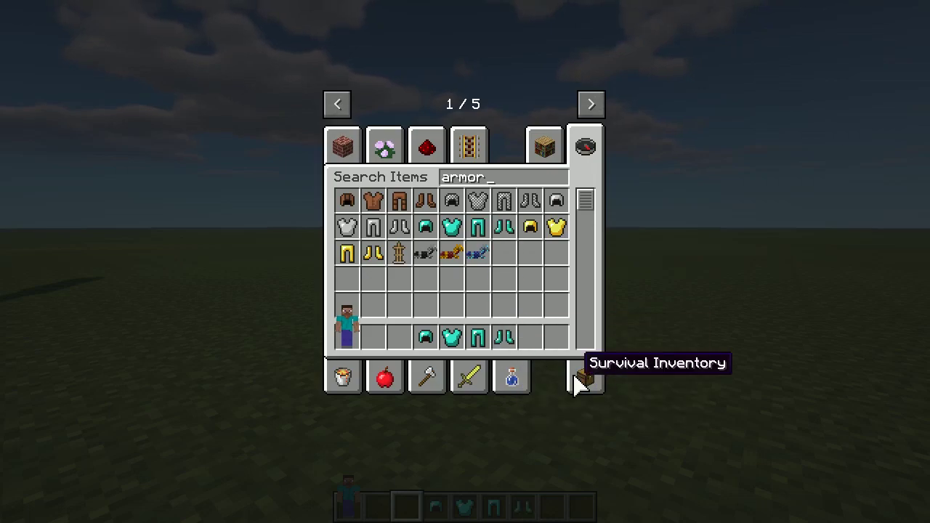
- Equip the diamond armor in the survival inventory, starting with the helmet
{"action": "left_click", "coordinate": [578, 378]}
{"action": "left_click", "coordinate": [425, 336]}
{"action": "left_click", "coordinate": [412, 183]}
{"action": "left_click", "coordinate": [458, 340]}
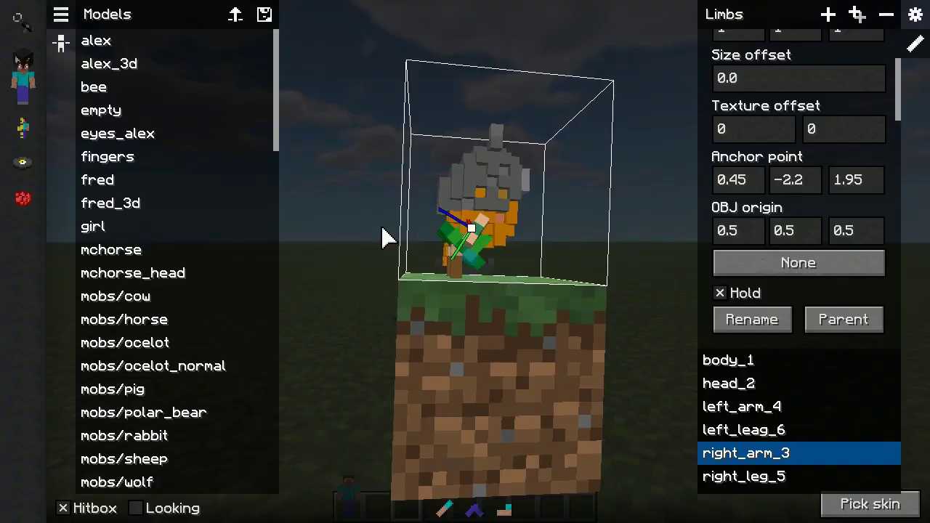
- Assign the Helmet armor slot to head_2 and set its anchor X back to 0.5
{"action": "left_click_drag", "start_coordinate": [380, 239], "coordinate": [491, 219]}
{"action": "scroll", "coordinate": [462, 227], "scroll_direction": "up", "scroll_amount": 3}
{"action": "left_click", "coordinate": [492, 220], "text": "ctrl"}
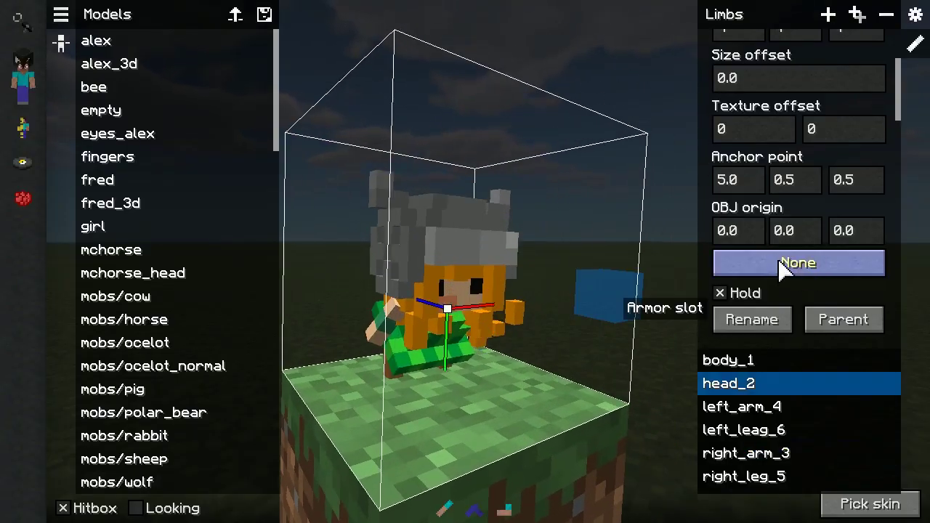
{"action": "left_click_drag", "start_coordinate": [634, 245], "coordinate": [574, 236]}
{"action": "scroll", "coordinate": [807, 207], "scroll_direction": "up", "scroll_amount": 1}
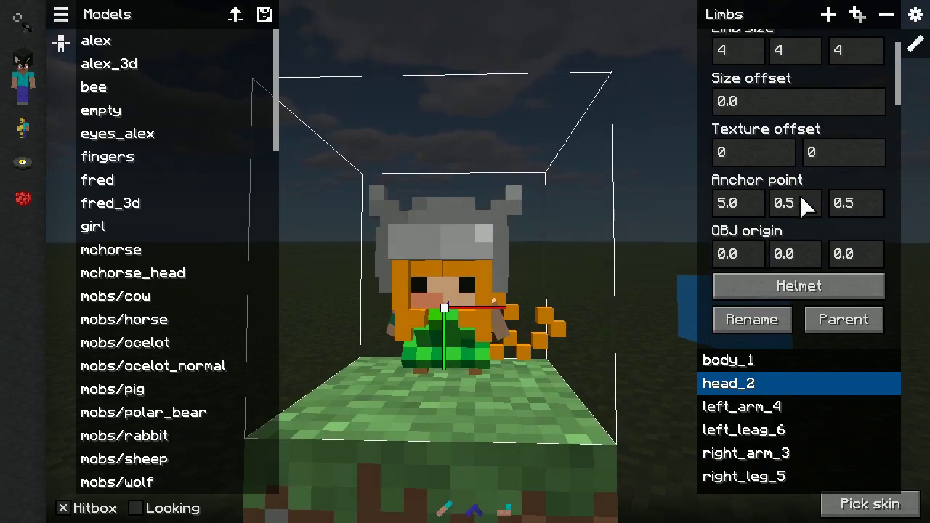
{"action": "type", "text": "0.5"}
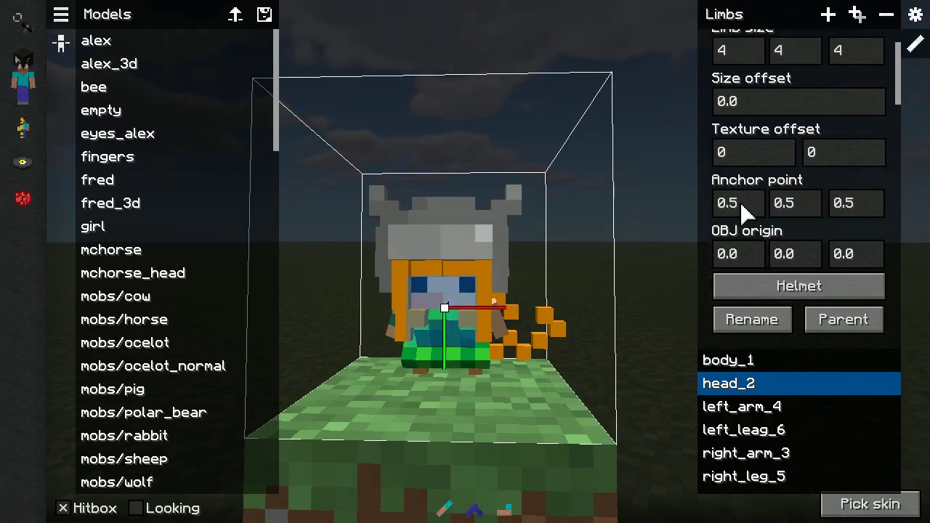
- Set head_2's limb size to 7, 7, 7 and its anchor Y to 1.0, and save the model as vox/tutorial/knight
{"action": "left_click_drag", "start_coordinate": [557, 182], "coordinate": [596, 169]}
{"action": "scroll", "coordinate": [777, 153], "scroll_direction": "up", "scroll_amount": 1}
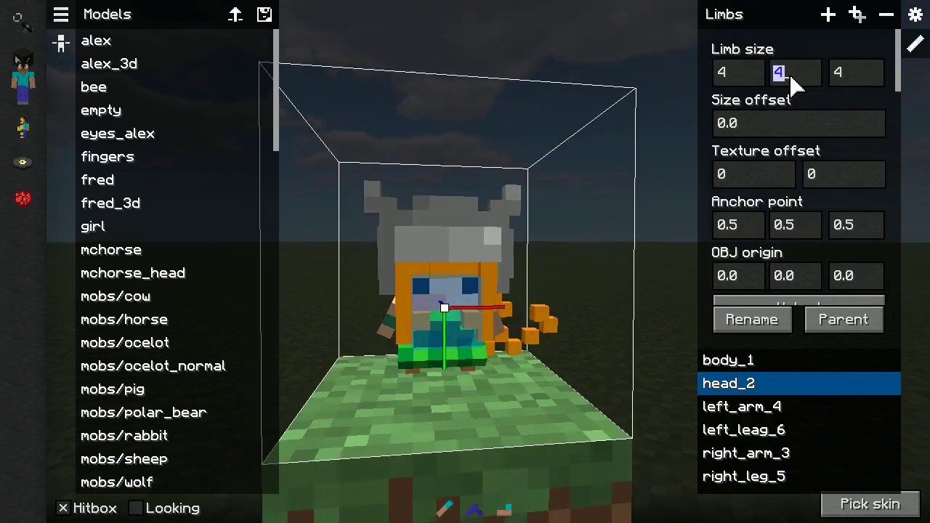
{"action": "type", "text": "6"}
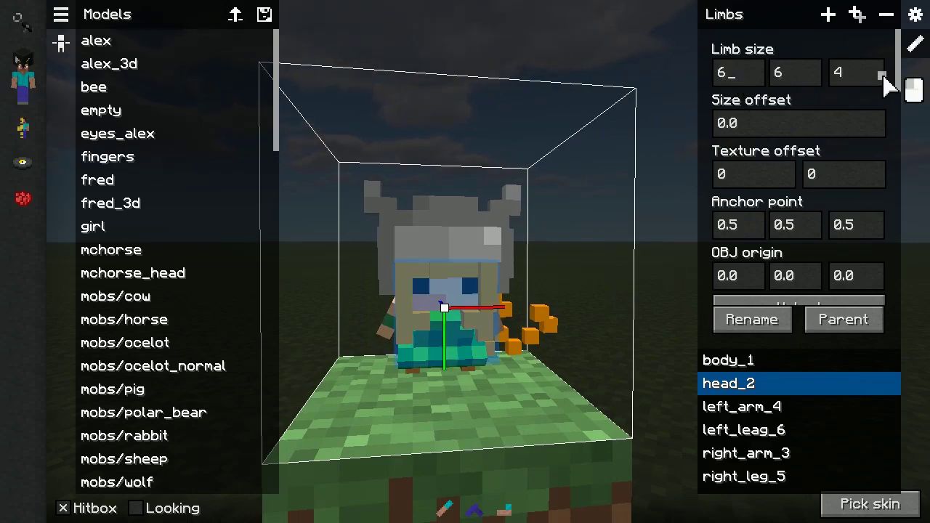
{"action": "left_click_drag", "start_coordinate": [576, 173], "coordinate": [562, 175]}
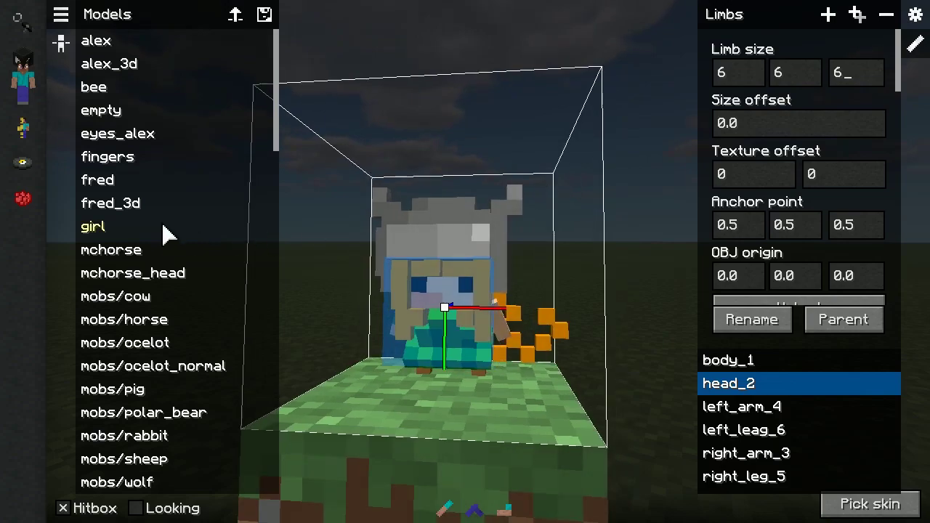
{"action": "left_click_drag", "start_coordinate": [800, 225], "coordinate": [822, 226]}
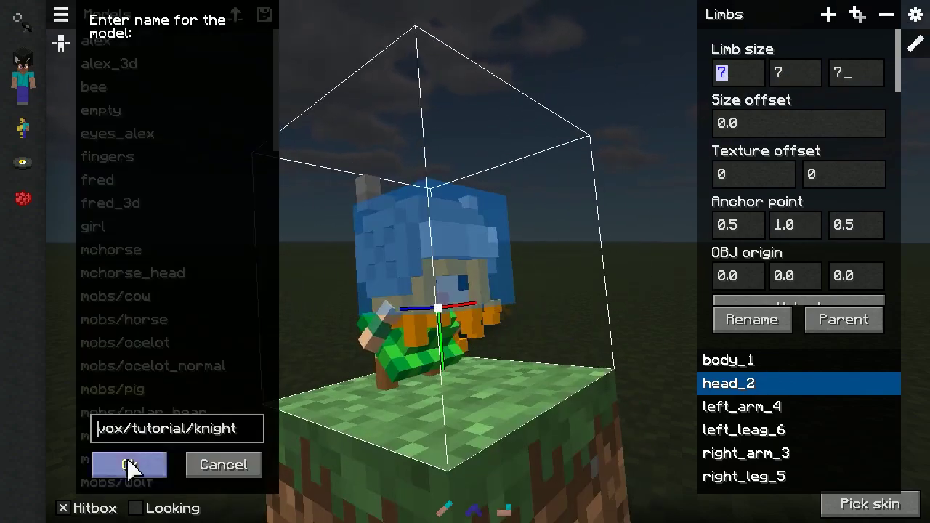
{"action": "left_click", "coordinate": [130, 465]}
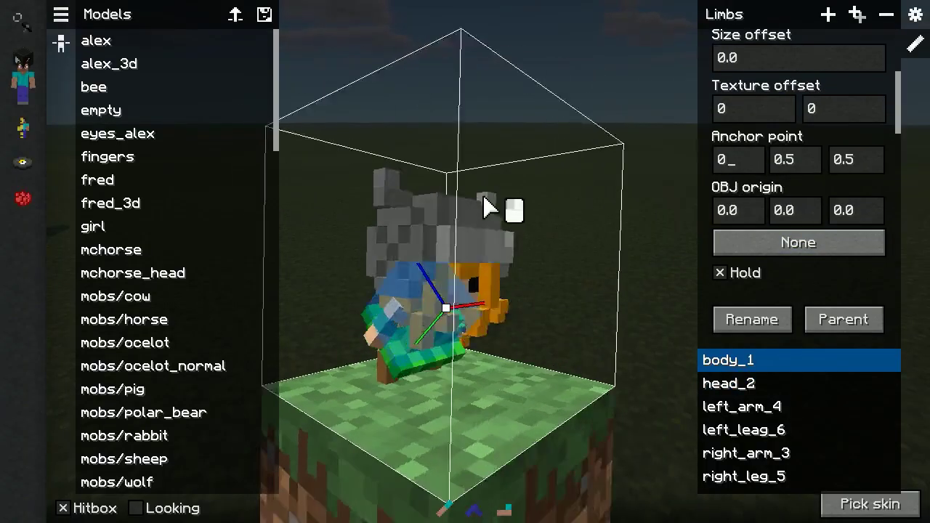
- Set body_1's anchor point to 0.5, 0, 0.5
{"action": "left_click_drag", "start_coordinate": [436, 247], "coordinate": [523, 276]}
{"action": "type", "text": ".5"}
{"action": "left_click", "coordinate": [813, 163]}
{"action": "key", "text": "BackSpace"}
{"action": "key", "text": "BackSpace"}
{"action": "left_click_drag", "start_coordinate": [407, 240], "coordinate": [473, 236]}
- Set body_1's limb size to 4, 4, 2 and assign it the Chestplate armor slot
{"action": "scroll", "coordinate": [770, 160], "scroll_direction": "up", "scroll_amount": 2}
{"action": "left_click", "coordinate": [738, 80]}
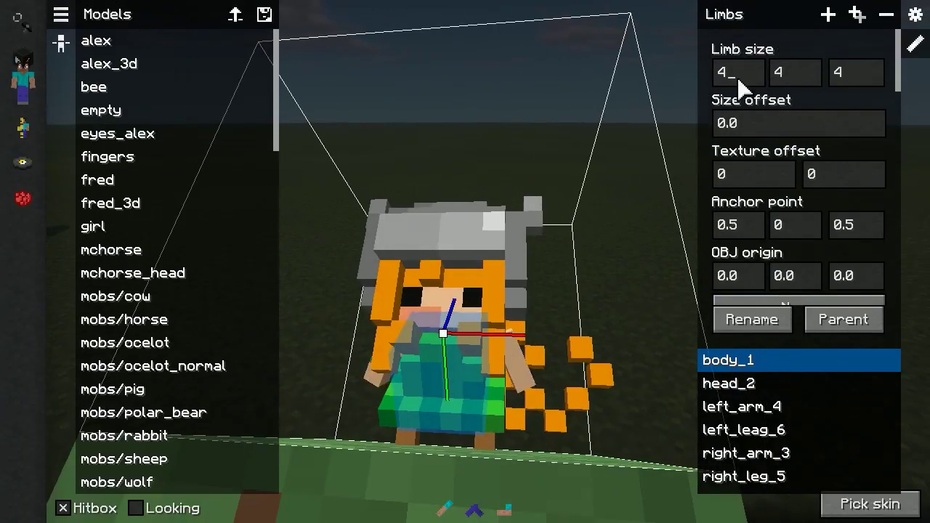
{"action": "scroll", "coordinate": [827, 229], "scroll_direction": "down", "scroll_amount": 3}
{"action": "left_click", "coordinate": [821, 203]}
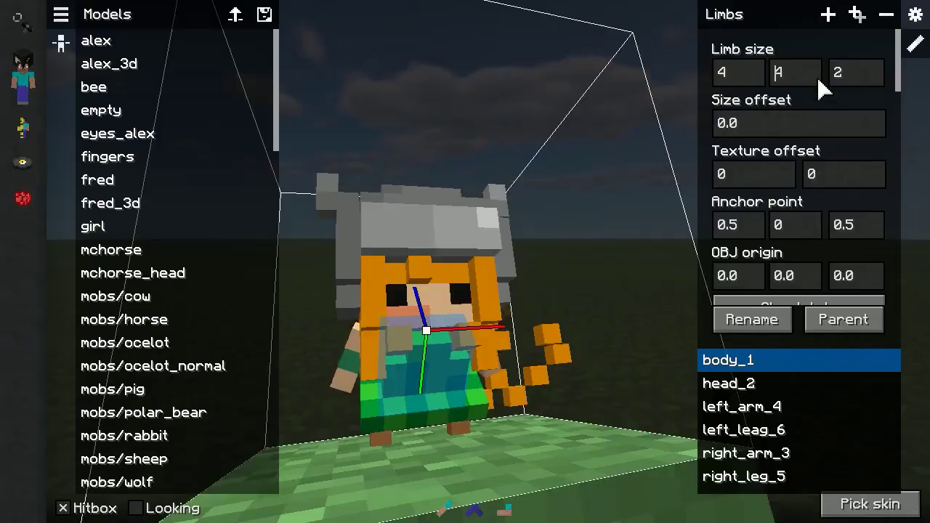
{"action": "left_click_drag", "start_coordinate": [538, 239], "coordinate": [572, 243]}
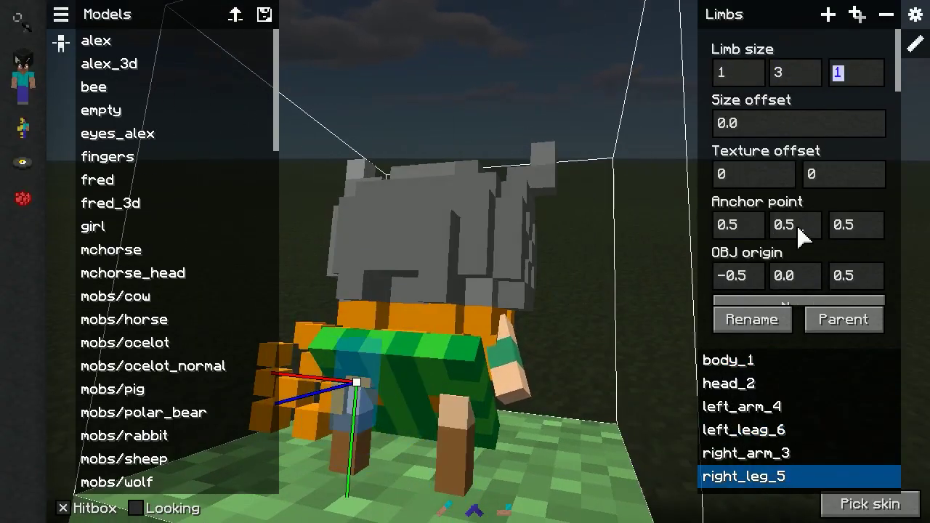
- Set right_leg_5's anchor Y to 0 and assign it the Left shoe armor slot
{"action": "left_click", "coordinate": [797, 227]}
{"action": "key", "text": "BackSpace"}
{"action": "key", "text": "BackSpace"}
{"action": "scroll", "coordinate": [798, 233], "scroll_direction": "down", "scroll_amount": 3}
{"action": "left_click_drag", "start_coordinate": [302, 249], "coordinate": [343, 243]}
{"action": "left_click", "coordinate": [800, 269]}
{"action": "left_click", "coordinate": [800, 270]}
{"action": "left_click", "coordinate": [800, 270]}
{"action": "left_click", "coordinate": [798, 267]}
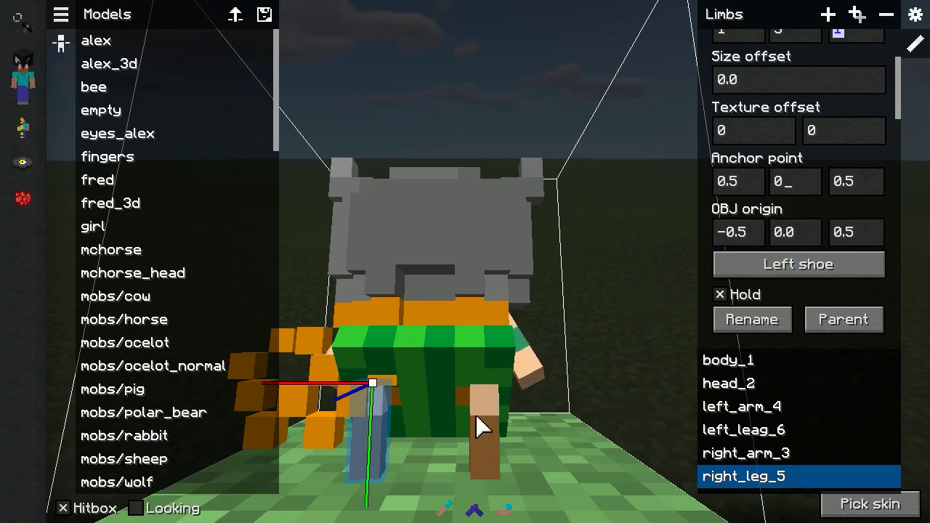
- Change the armor slot of the other leg, left_leag_6
{"action": "left_click", "coordinate": [477, 416]}
{"action": "left_click", "coordinate": [802, 271]}
{"action": "left_click", "coordinate": [802, 272]}
- Set left_arm_4's limb size to 1, 3, 1 and its anchor point to 0.65, 0.15, 0.45
{"action": "left_click_drag", "start_coordinate": [552, 290], "coordinate": [312, 295]}
{"action": "left_click", "coordinate": [334, 308]}
{"action": "left_click_drag", "start_coordinate": [436, 290], "coordinate": [615, 256]}
{"action": "scroll", "coordinate": [797, 80], "scroll_direction": "up", "scroll_amount": 3}
{"action": "left_click", "coordinate": [797, 78]}
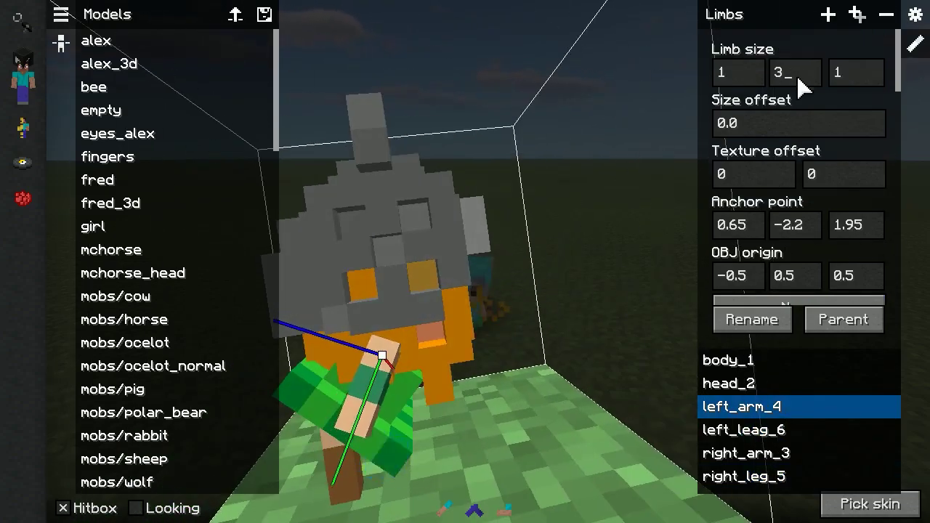
{"action": "left_click_drag", "start_coordinate": [465, 290], "coordinate": [509, 225]}
{"action": "left_click", "coordinate": [796, 224]}
{"action": "key", "text": "BackSpace"}
{"action": "key", "text": "BackSpace"}
{"action": "key", "text": "BackSpace"}
{"action": "key", "text": "BackSpace"}
{"action": "type", "text": "0"}
{"action": "left_click_drag", "start_coordinate": [603, 209], "coordinate": [643, 190]}
{"action": "left_click_drag", "start_coordinate": [861, 216], "coordinate": [817, 226]}
- Set right_arm_3's anchor Y to 0.15 and Z to 0.45, and its limb size to 1, 3, 1
{"action": "left_click", "coordinate": [748, 453]}
{"action": "double_click", "coordinate": [785, 224]}
{"action": "type", "text": "0.15"}
{"action": "left_click", "coordinate": [745, 407]}
{"action": "left_click", "coordinate": [749, 453]}
{"action": "double_click", "coordinate": [850, 225]}
{"action": "type", "text": "0.45"}
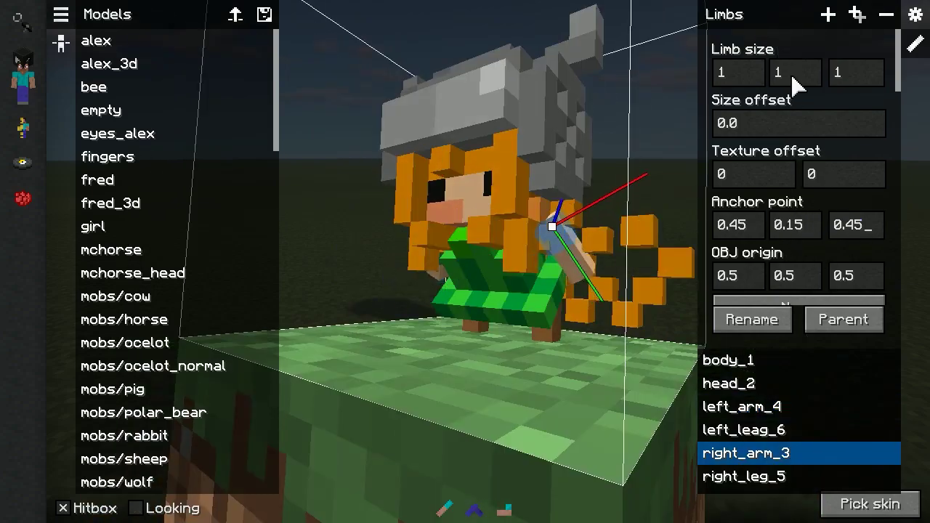
{"action": "left_click", "coordinate": [794, 77]}
{"action": "key", "text": "BackSpace"}
{"action": "type", "text": "3"}
{"action": "left_click_drag", "start_coordinate": [504, 324], "coordinate": [554, 309]}
{"action": "left_click_drag", "start_coordinate": [472, 283], "coordinate": [528, 288]}
- Change left_arm_4's armor slot and select right_arm_3
{"action": "left_click", "coordinate": [745, 407]}
{"action": "scroll", "coordinate": [785, 251], "scroll_direction": "down", "scroll_amount": 3}
{"action": "left_click", "coordinate": [781, 251]}
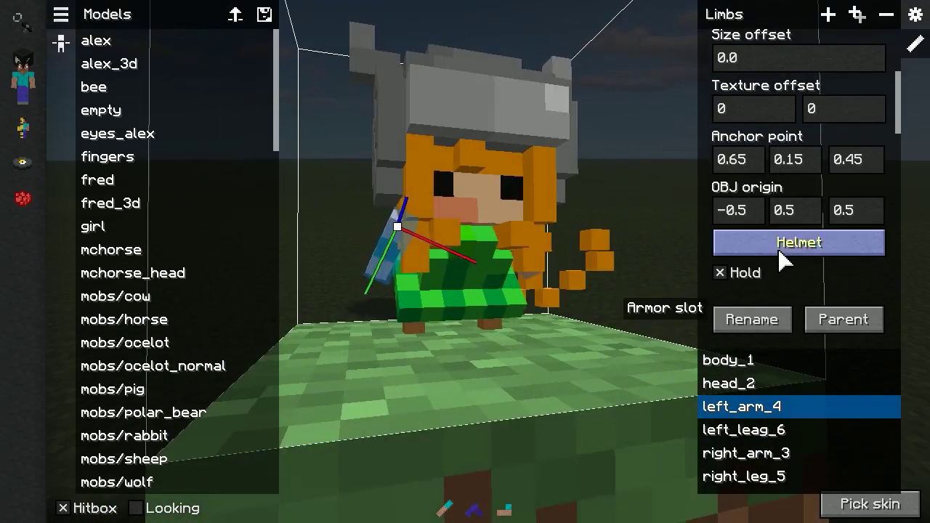
{"action": "left_click", "coordinate": [785, 247]}
{"action": "left_click", "coordinate": [747, 453]}
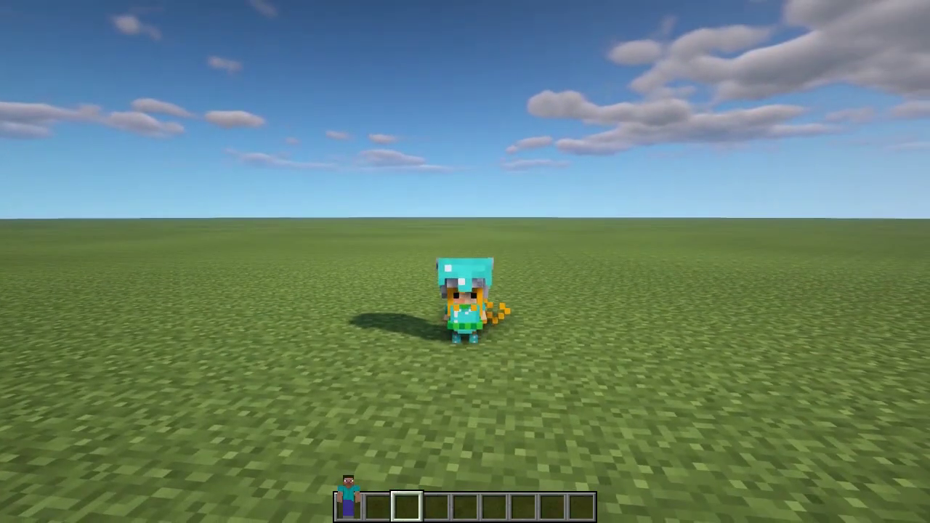
- Walk the armored knight forward in the world to check how the armor follows its limbs
{"action": "key", "text": "c"}
{"action": "key", "text": "w"}
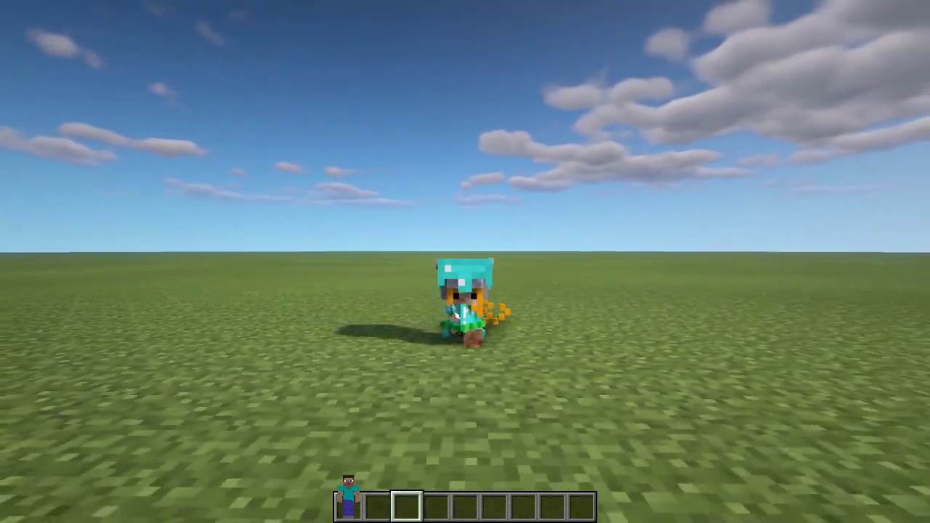